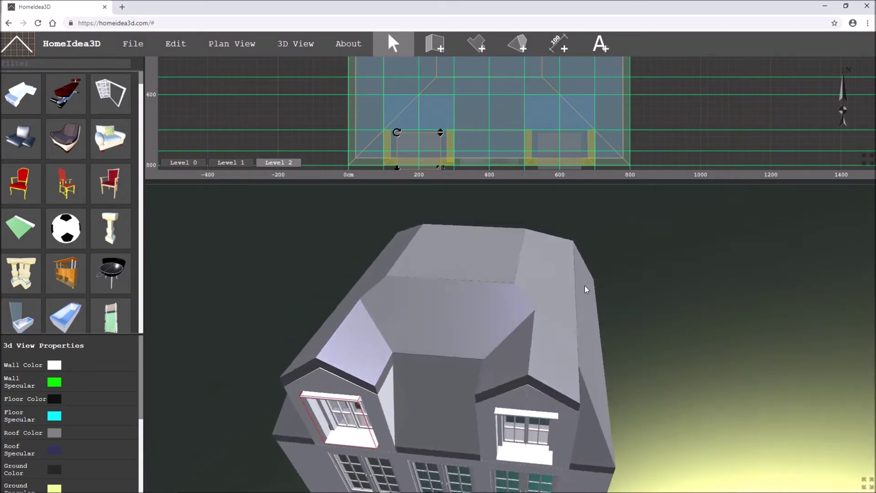
- Examine the finished house model's roof, two front dormers and dormer windows from several angles and up close
left_click_drag(450, 349, 478, 274)
left_click_drag(550, 252, 482, 307)
left_click_drag(577, 321, 500, 305)
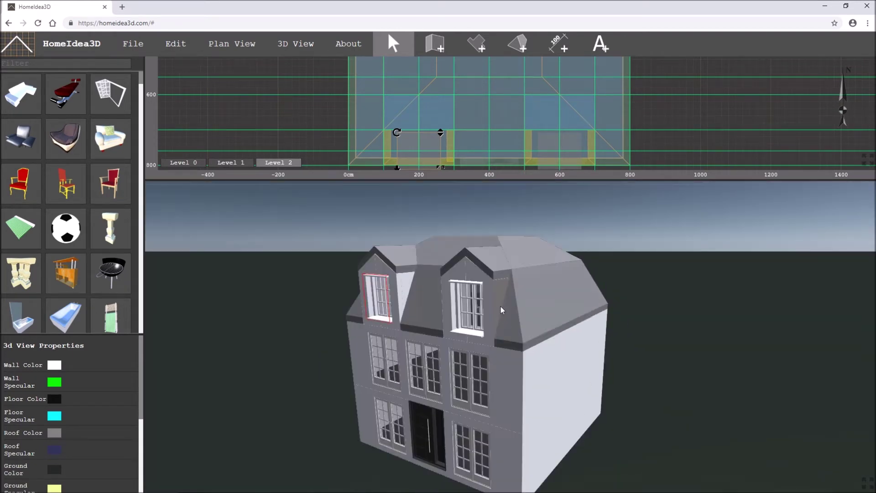
scroll(489, 314, "up", 5)
scroll(536, 342, "up", 5)
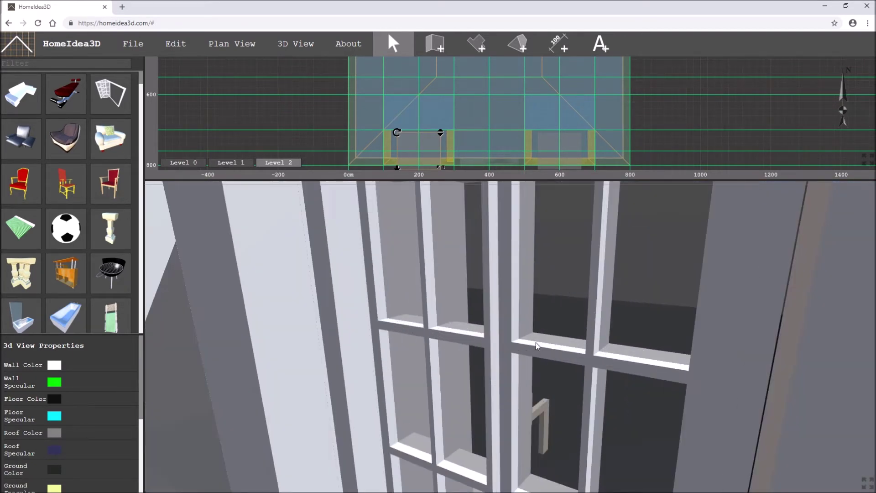
left_click_drag(565, 329, 587, 317)
scroll(587, 316, "down", 10)
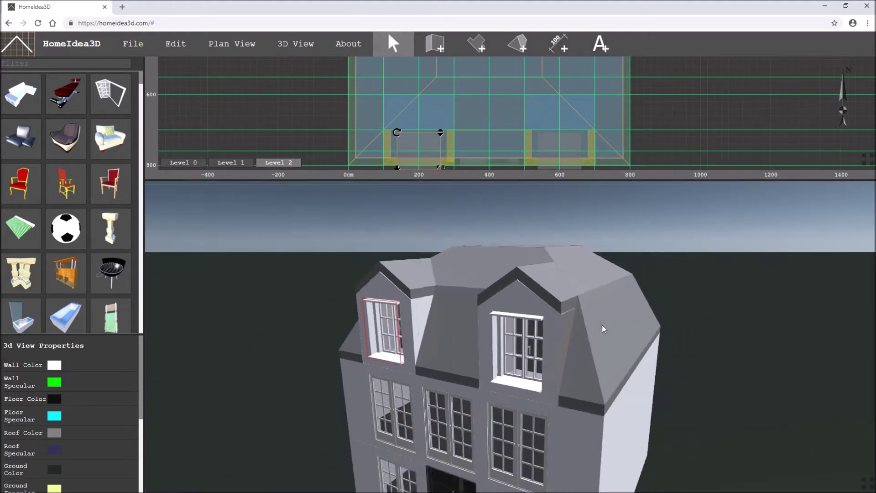
left_click_drag(601, 325, 599, 343)
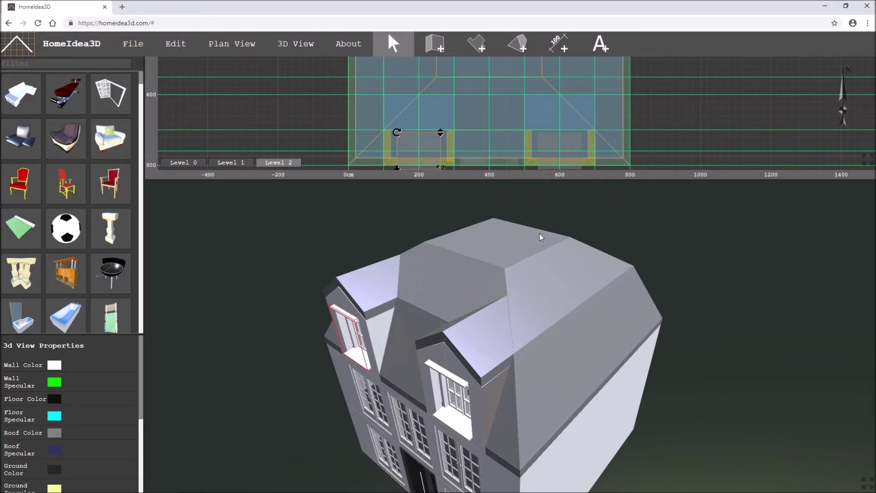
left_click_drag(576, 296, 571, 299)
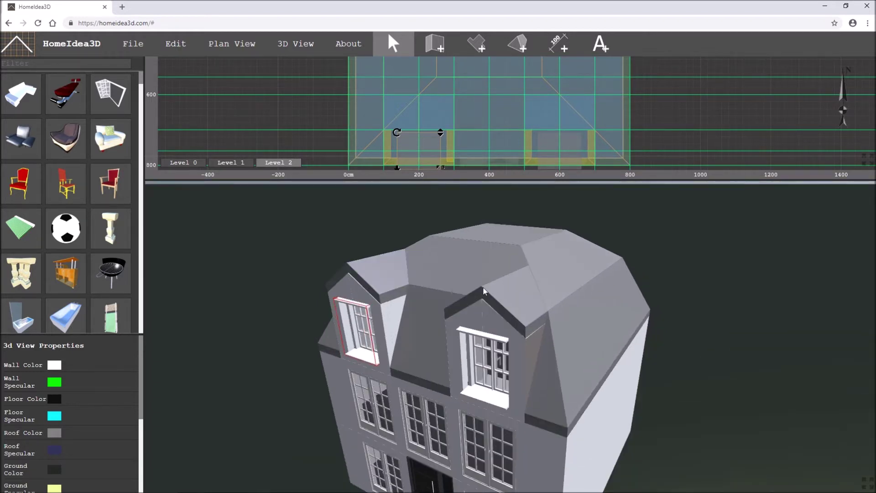
left_click_drag(545, 334, 510, 313)
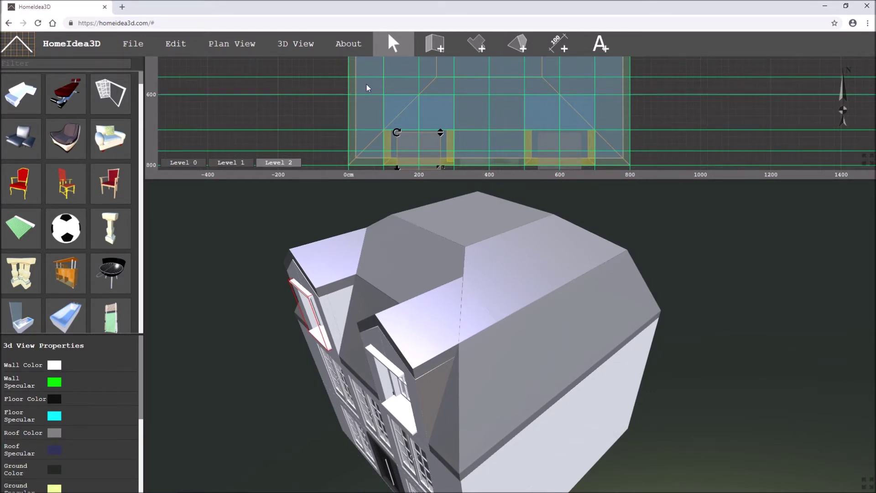
- Look through the Tutorials list of videos and loadable plans, and close the dialog
left_click(346, 41)
left_click(334, 157)
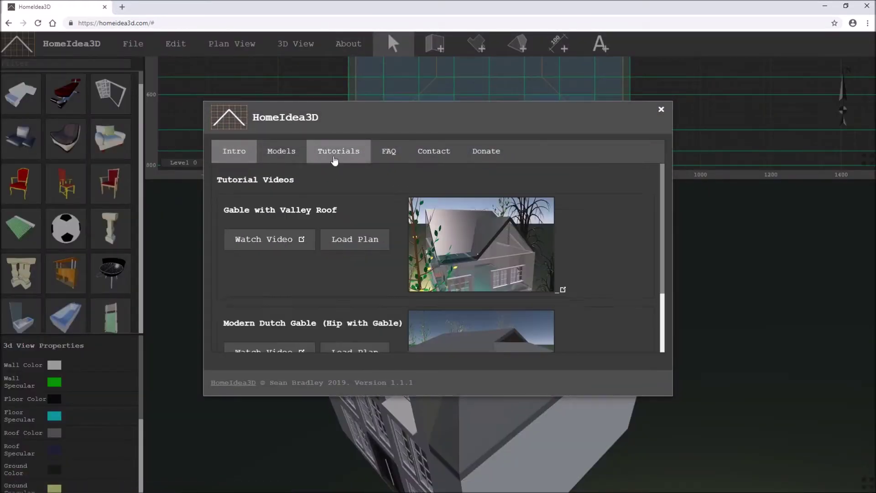
scroll(390, 251, "down", 2)
scroll(390, 251, "up", 2)
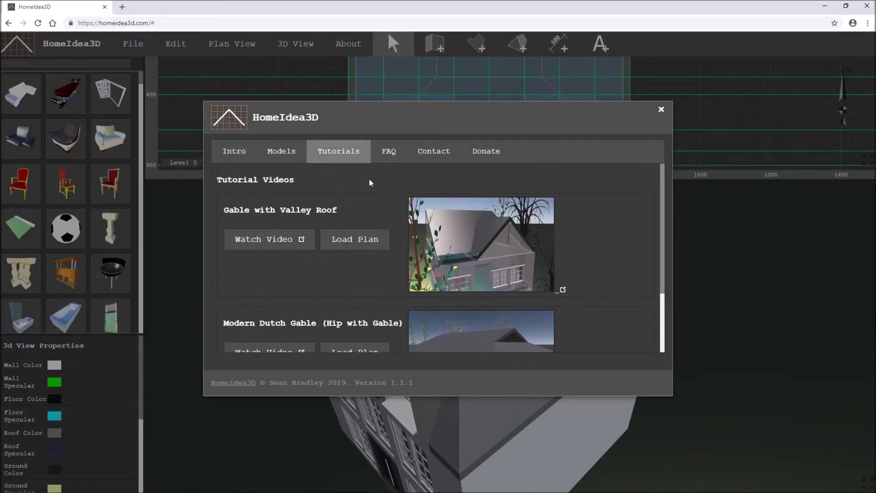
left_click(662, 111)
- Examine the roofless two-storey house in 3D, checking its outer walls, windows and front door
left_click_drag(554, 380, 596, 357)
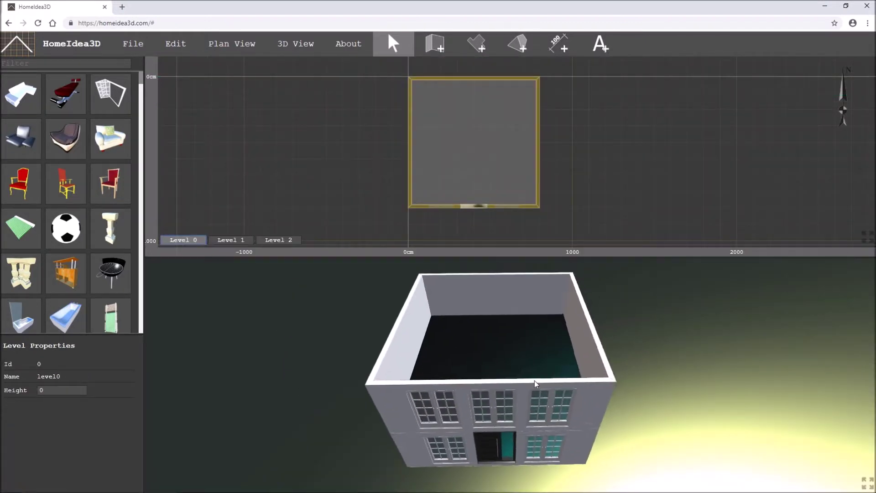
left_click_drag(535, 381, 504, 339)
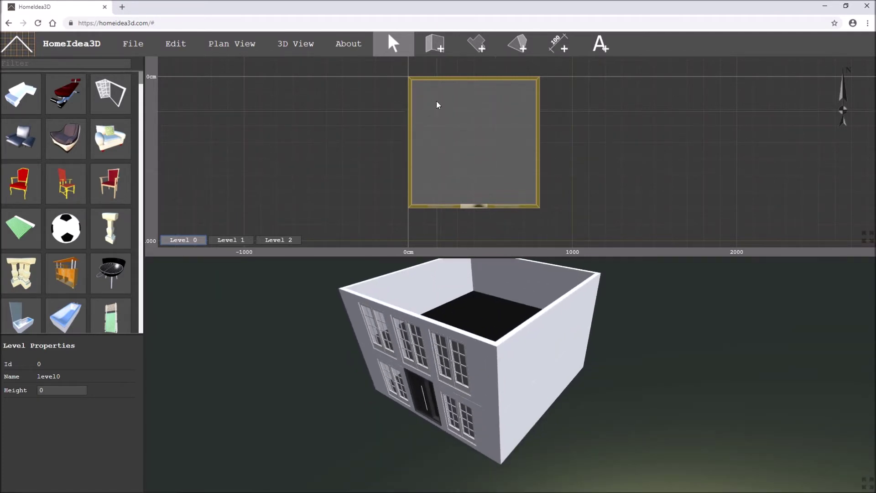
left_click_drag(503, 426, 503, 405)
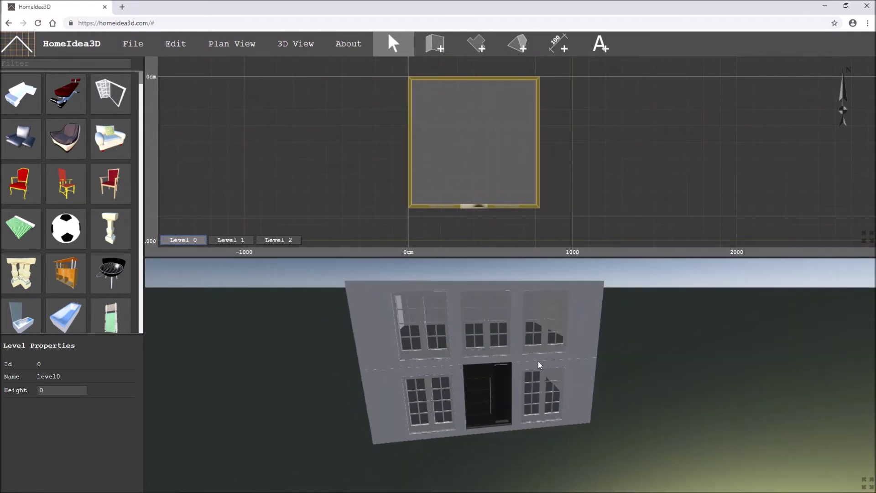
left_click_drag(538, 362, 451, 317)
left_click_drag(605, 385, 548, 398)
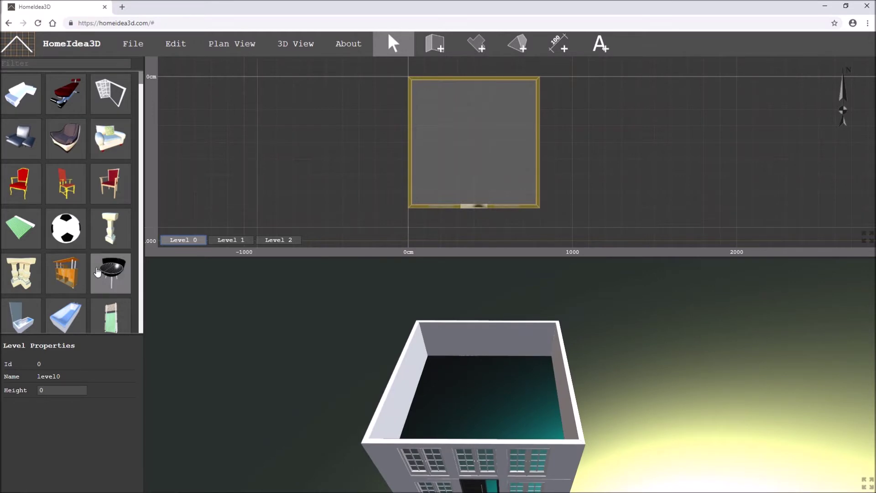
left_click_drag(587, 165, 580, 182)
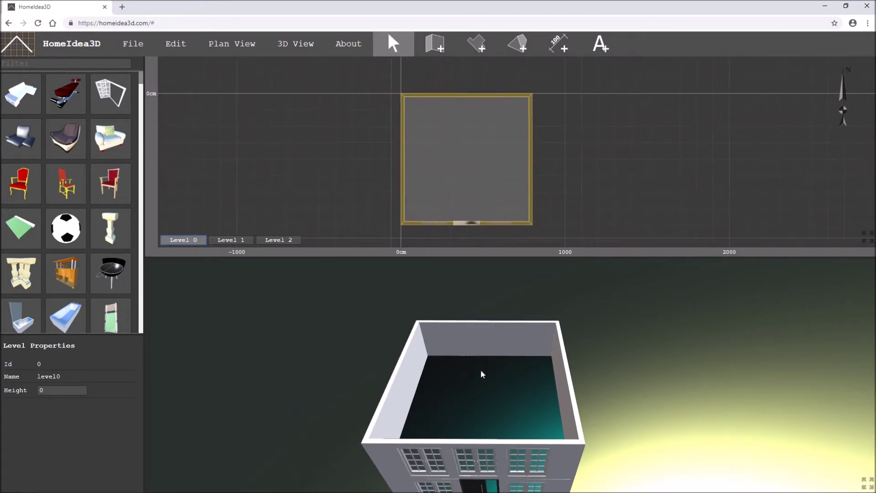
- Switch to Level 2 and enlarge the plan view relative to the 3D view
left_click(280, 244)
scroll(419, 107, "up", 1)
mouse_move(254, 40)
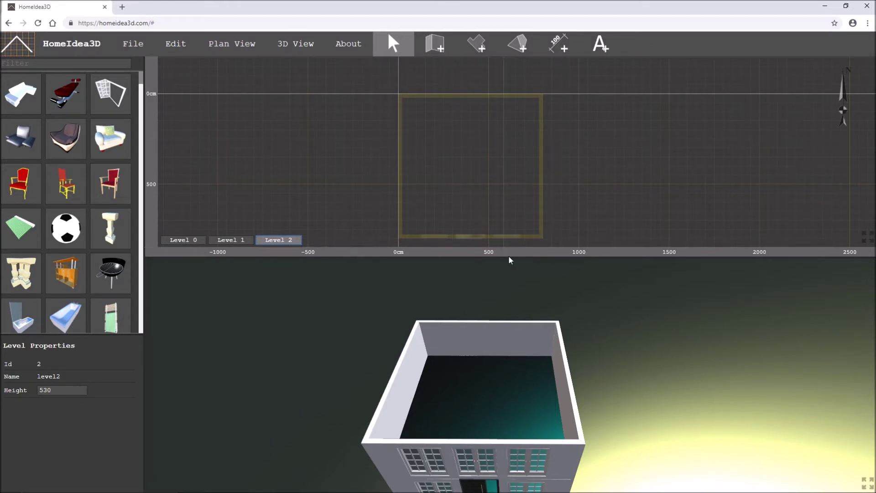
left_click_drag(509, 258, 514, 331)
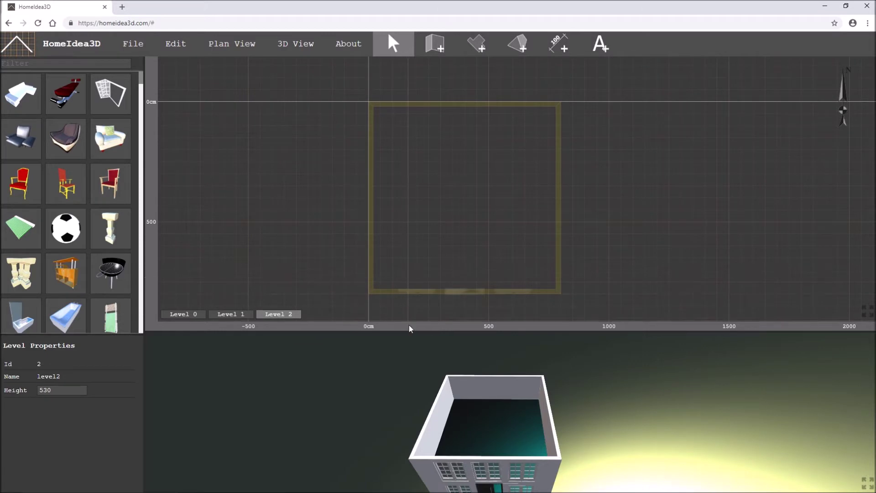
- Place a horizontal and a vertical guide line at 800 cm, along the outer faces of the south and east walls
scroll(413, 295, "up", 4)
scroll(412, 294, "down", 2)
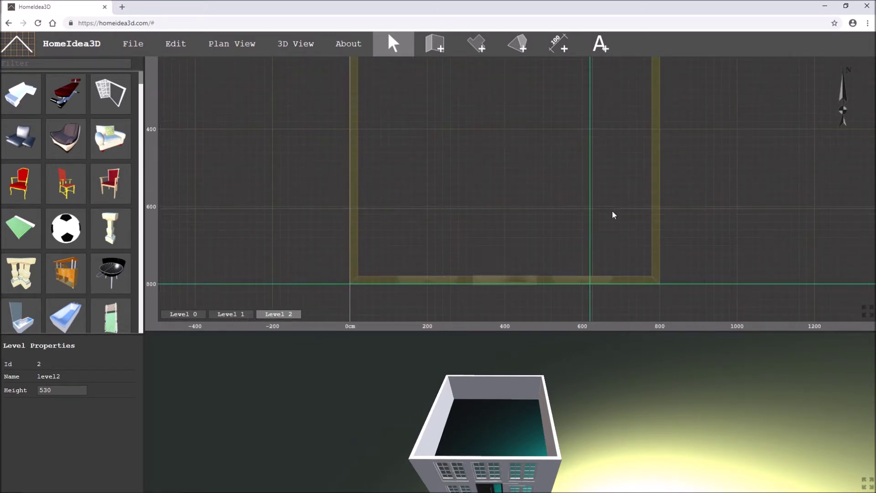
scroll(647, 250, "up", 4)
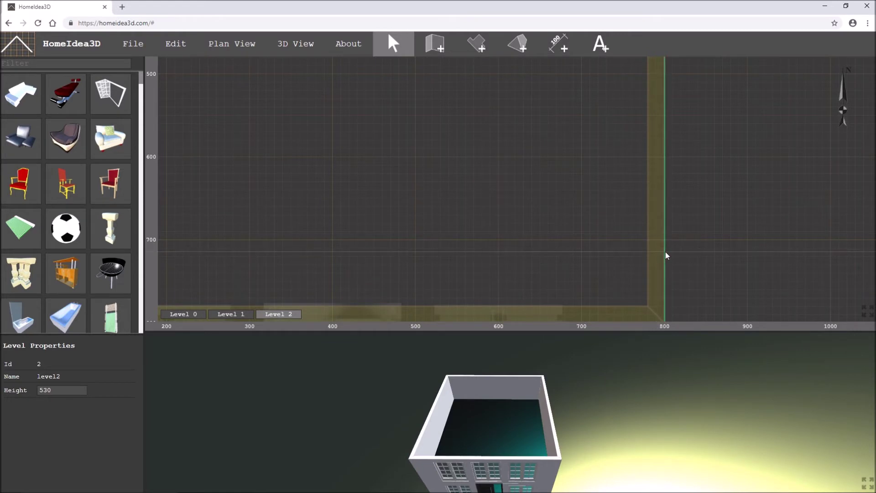
scroll(663, 250, "down", 1)
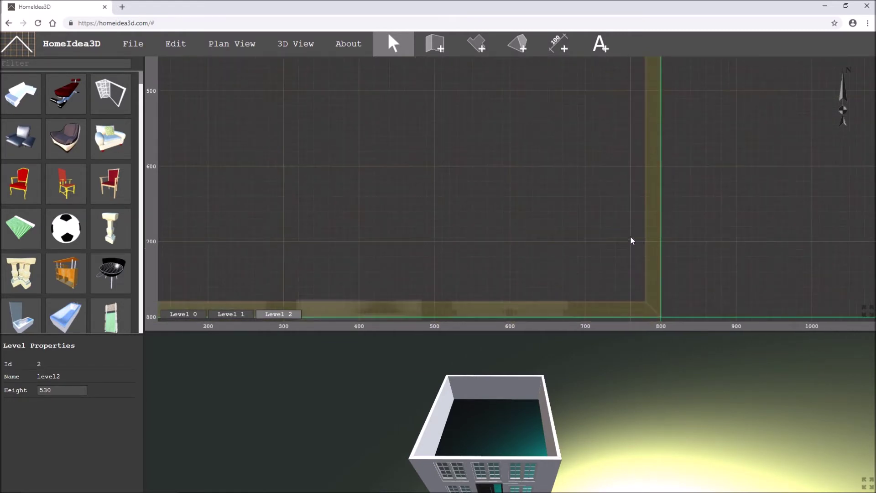
- Place a horizontal and a vertical guide line at 0 cm, along the outer faces of the north and west walls
scroll(593, 219, "down", 7)
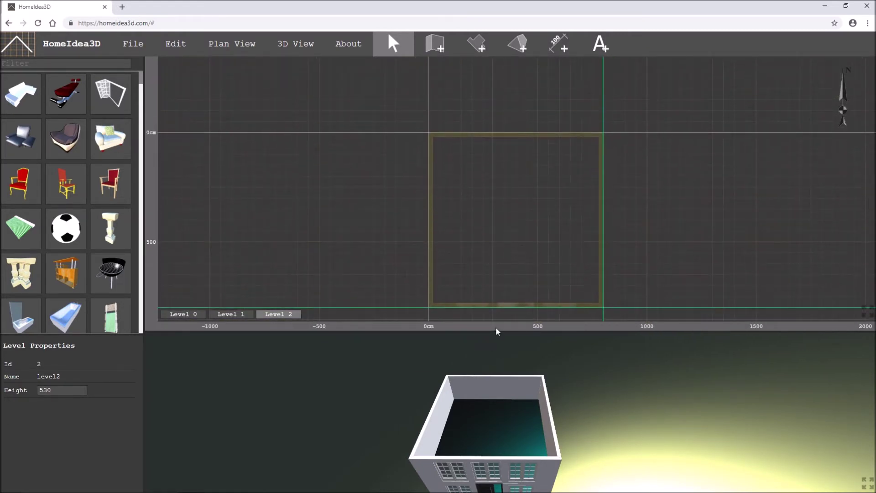
scroll(514, 123, "up", 5)
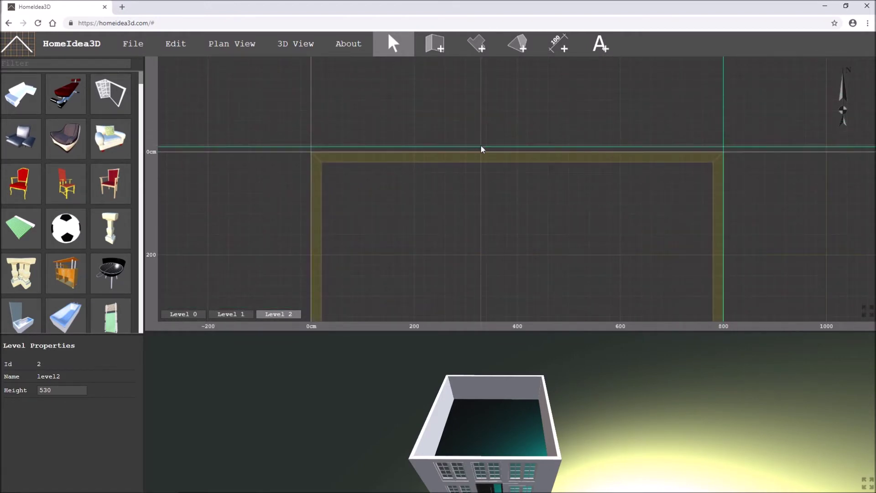
scroll(480, 148, "down", 2)
scroll(294, 206, "up", 1)
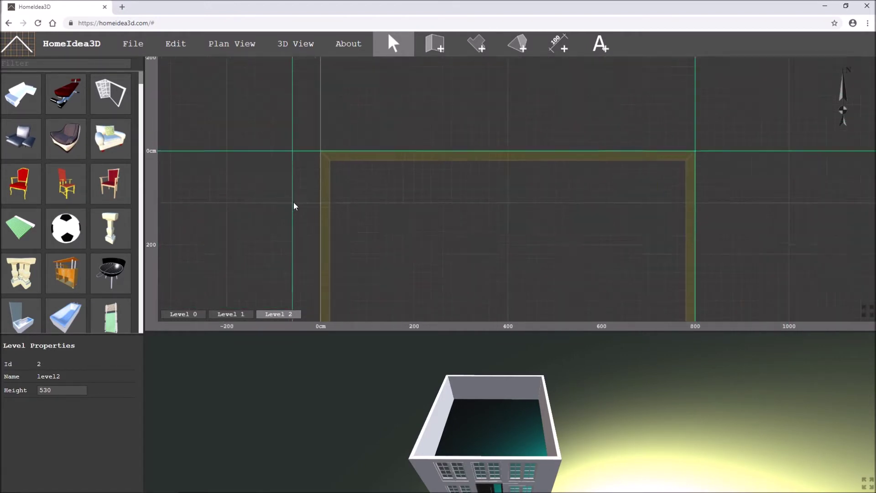
scroll(332, 188, "up", 3)
scroll(340, 193, "down", 1)
scroll(502, 220, "down", 4)
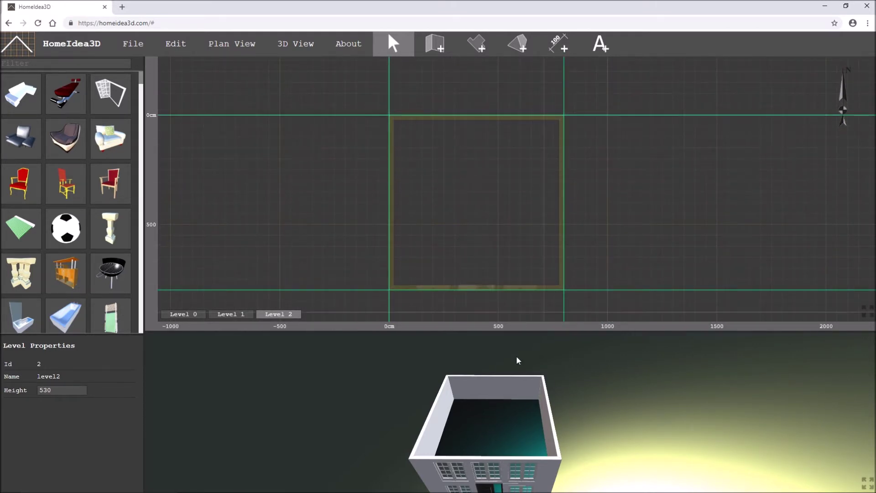
- Draw a rectangular floor on Level 2 through the four inner corners of the outer walls
left_click_drag(480, 438, 493, 389)
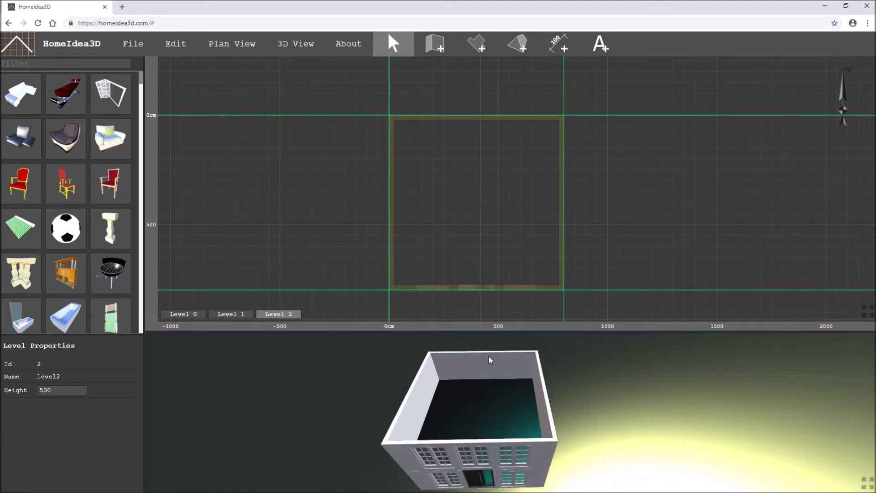
scroll(492, 215, "down", 1)
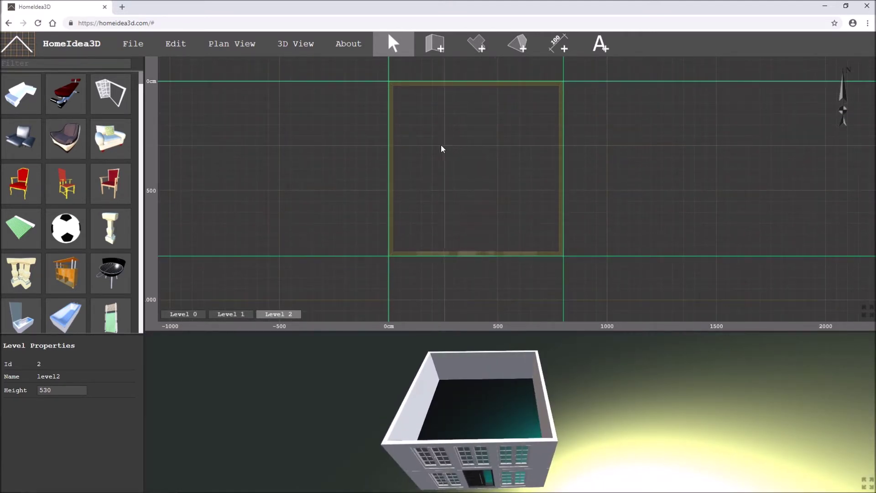
scroll(447, 145, "up", 1)
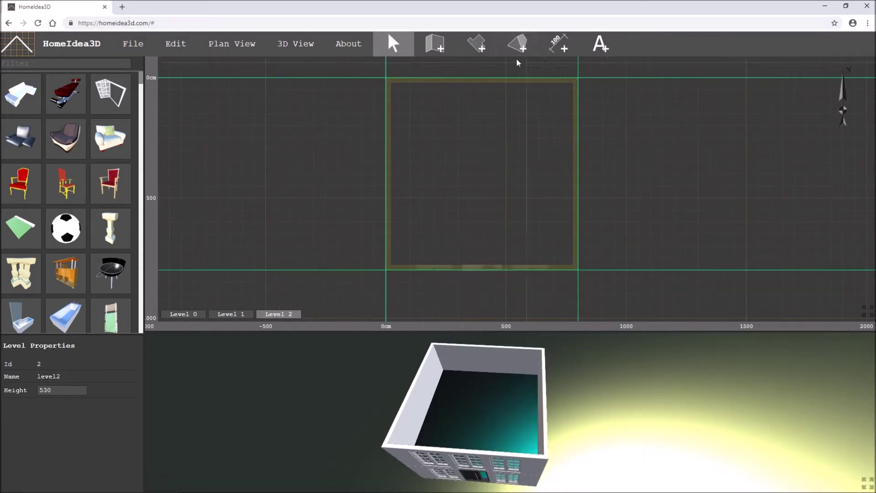
left_click(478, 43)
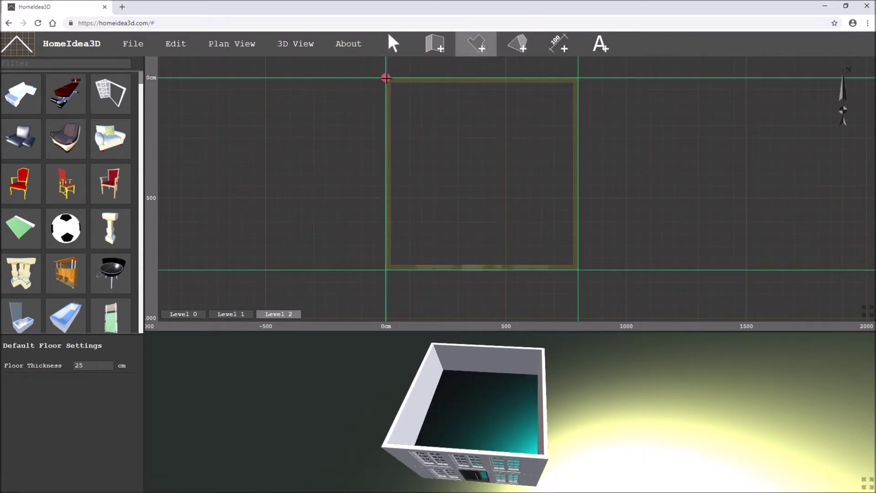
scroll(398, 85, "up", 3)
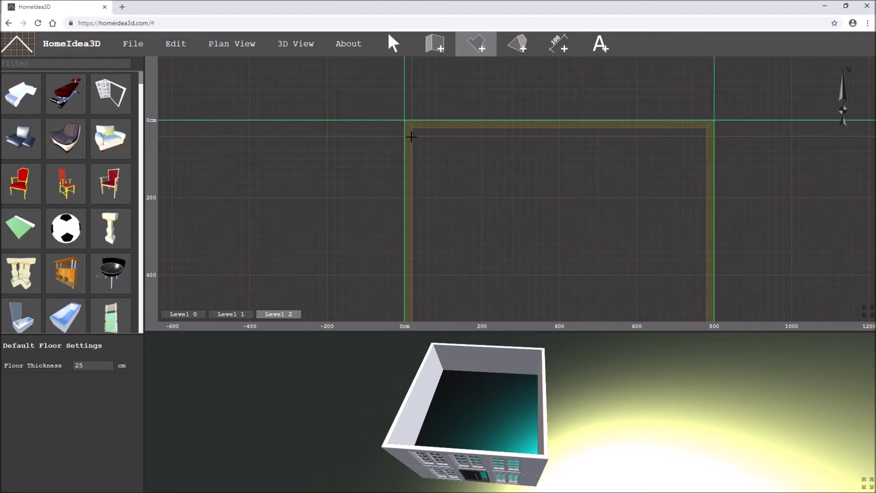
scroll(425, 132, "up", 3)
left_click(415, 124)
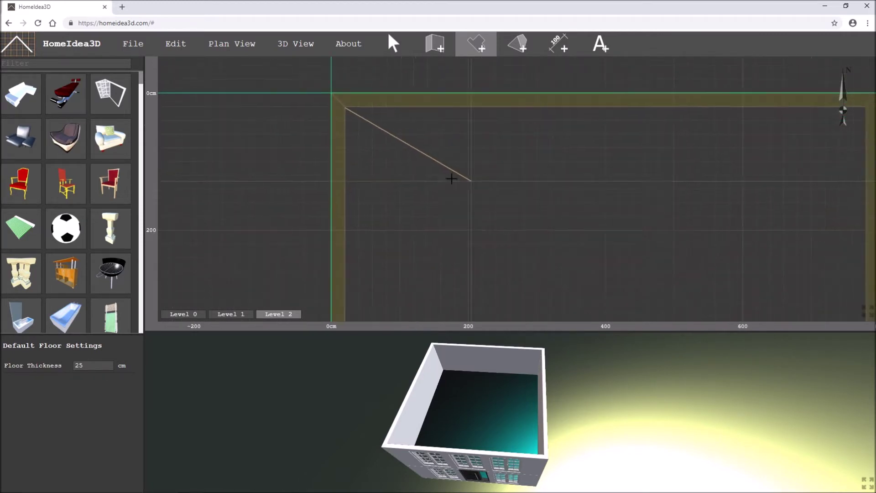
left_click(706, 87)
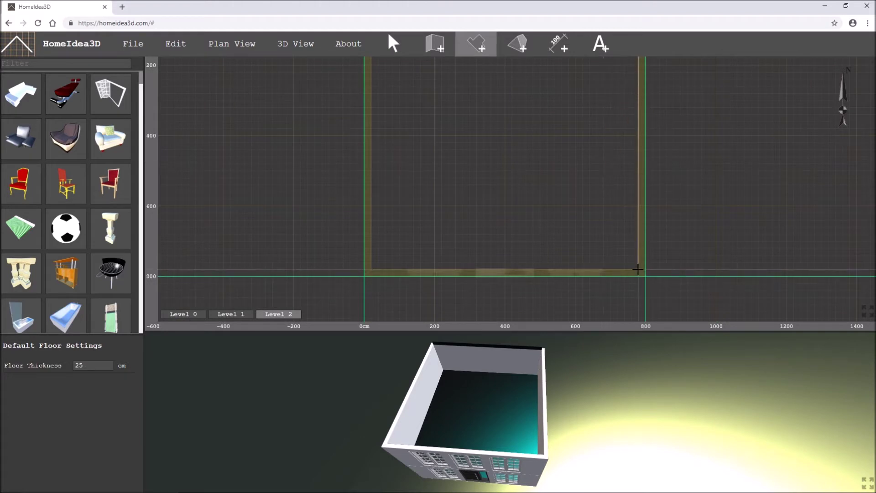
scroll(634, 270, "up", 3)
left_click(631, 256)
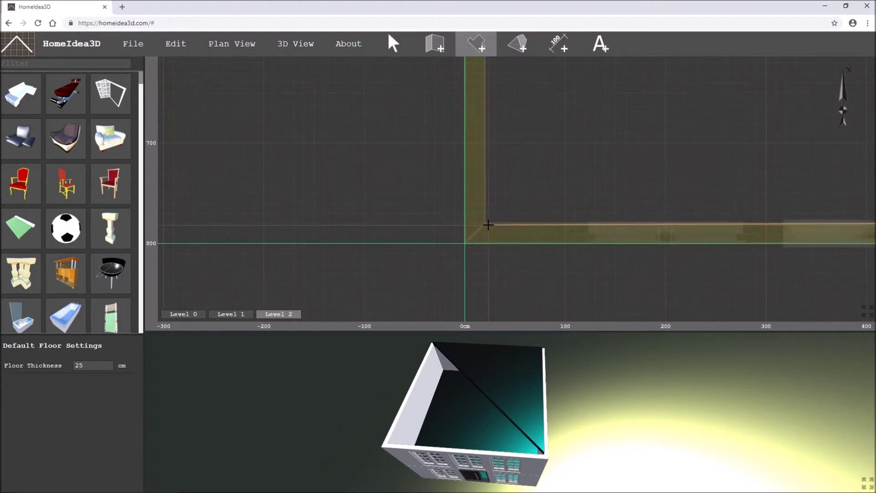
left_click(485, 222)
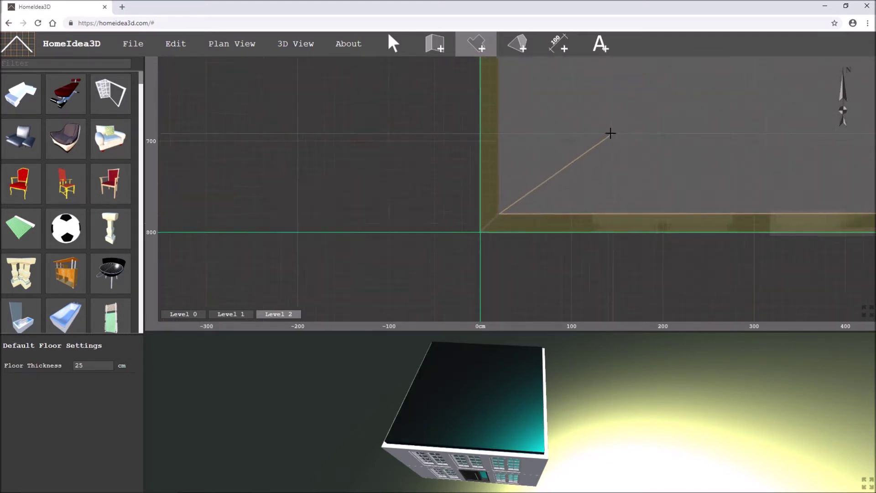
scroll(634, 155, "down", 3)
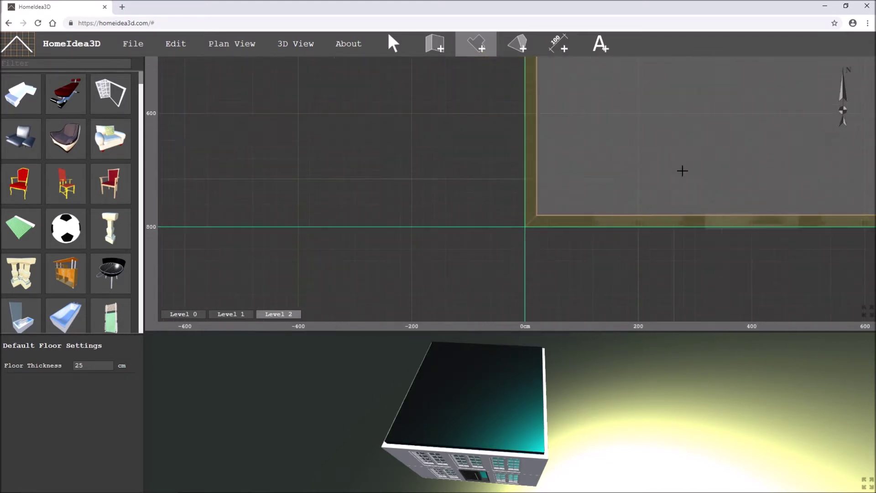
- Start the roof tool and set the default roof rise to 200 cm and the run to 100 cm
right_click_drag(728, 129, 447, 182)
scroll(448, 179, "down", 5)
left_click_drag(461, 424, 483, 422)
right_click_drag(480, 130, 476, 196)
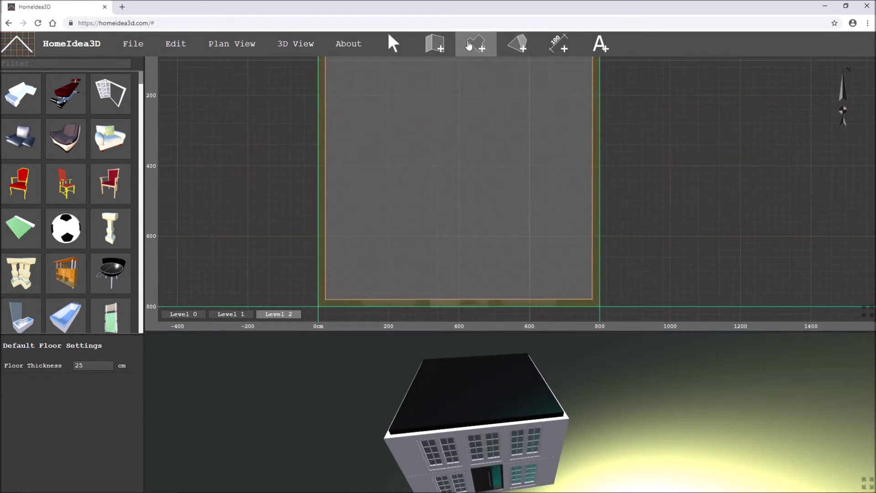
left_click(521, 44)
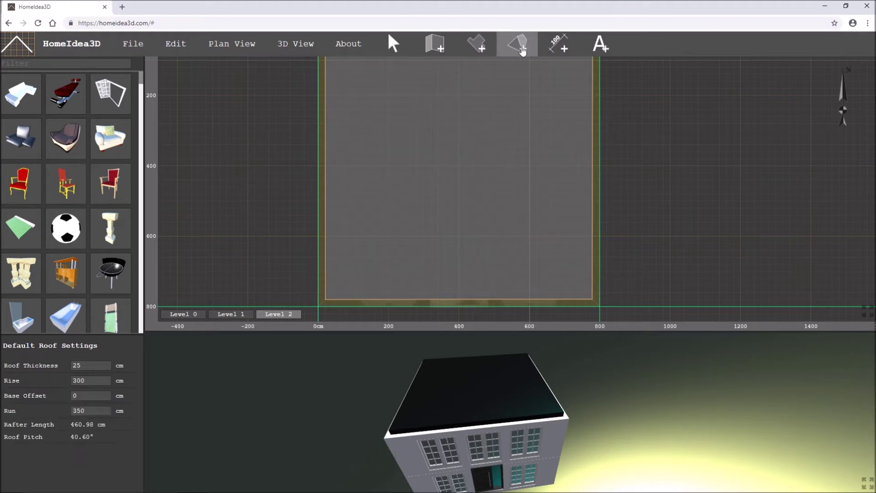
scroll(478, 138, "down", 3)
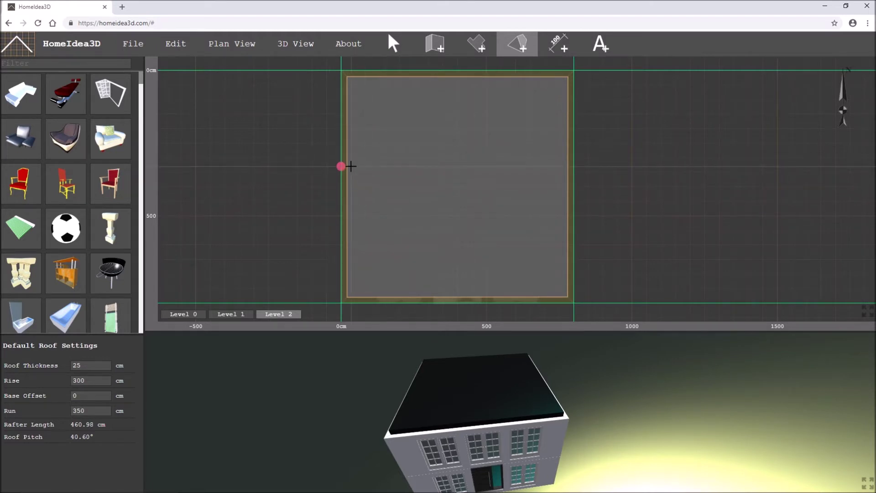
scroll(370, 146, "up", 1)
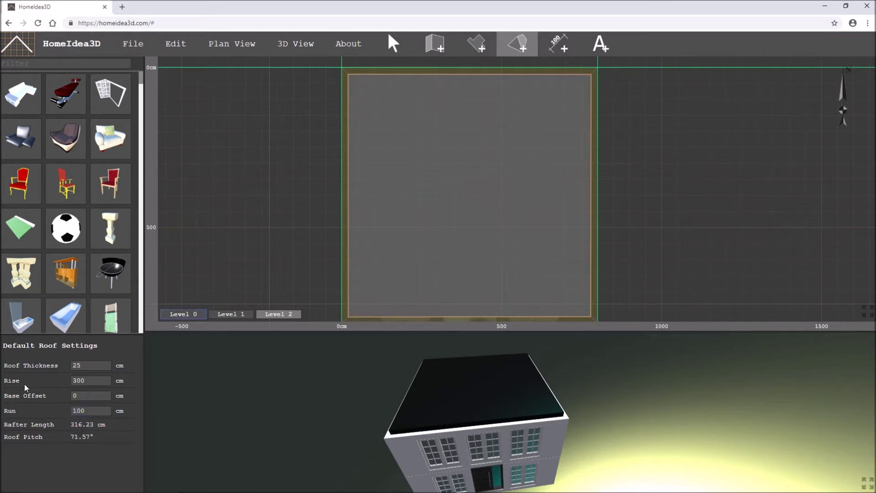
left_click_drag(89, 380, 71, 382)
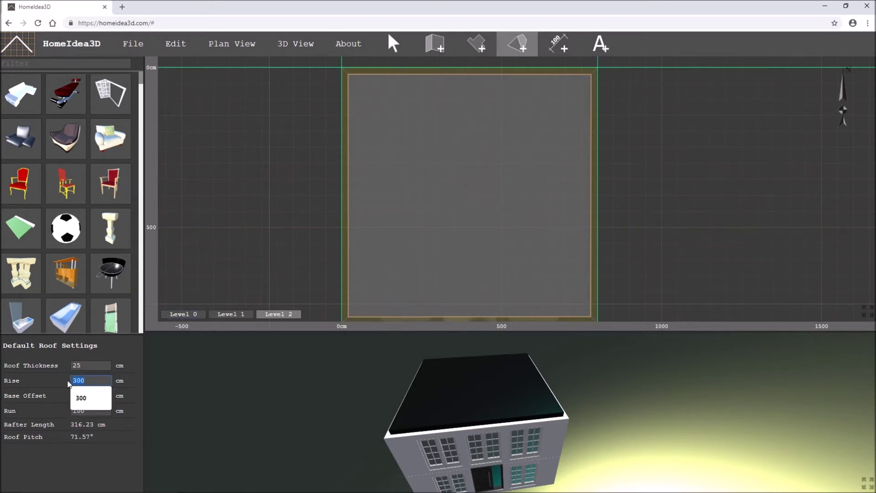
key("Tab")
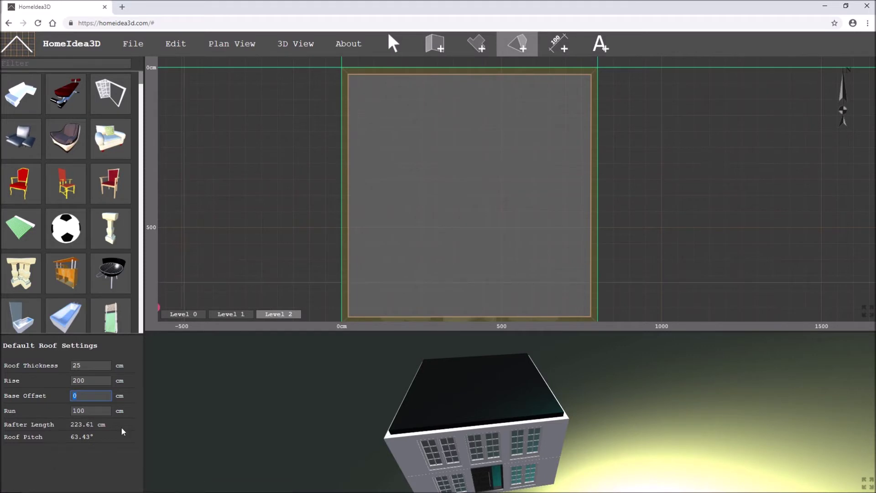
- Place vertical guide lines at 100 cm and 700 cm, just inside the west and east walls
scroll(387, 189, "up", 1)
scroll(387, 193, "down", 1)
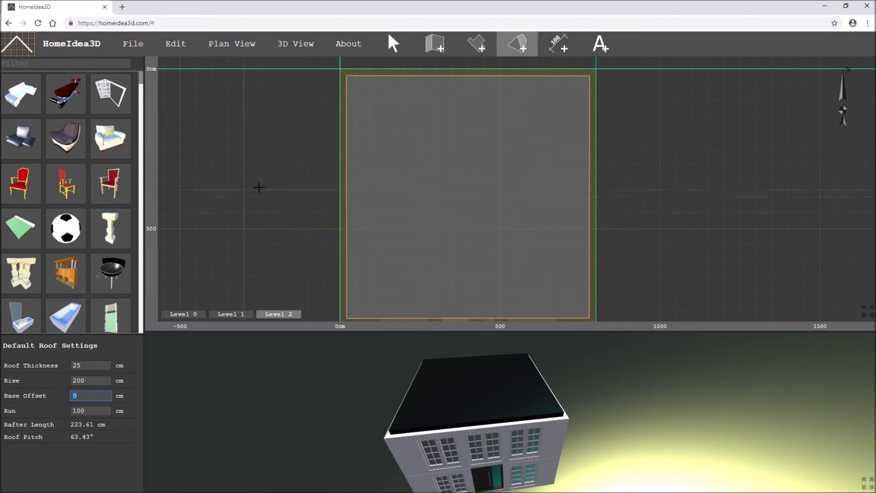
scroll(333, 189, "up", 2)
scroll(302, 196, "up", 1)
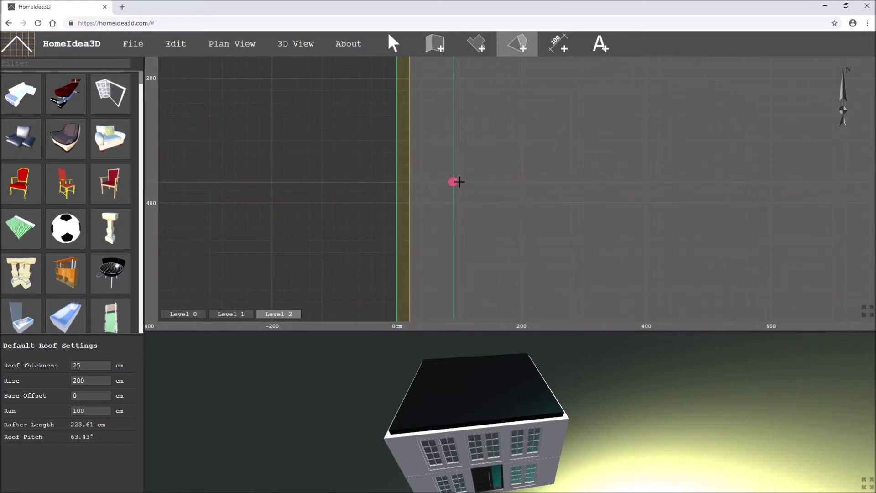
scroll(458, 181, "up", 2)
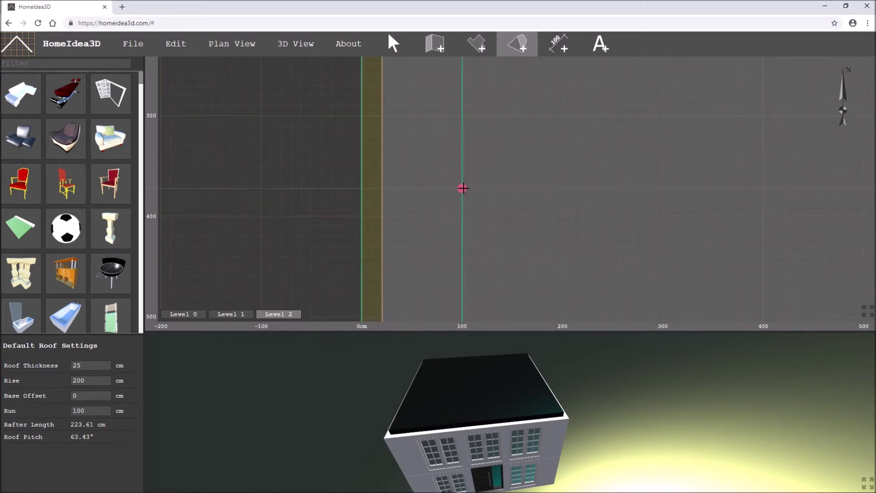
scroll(463, 188, "down", 4)
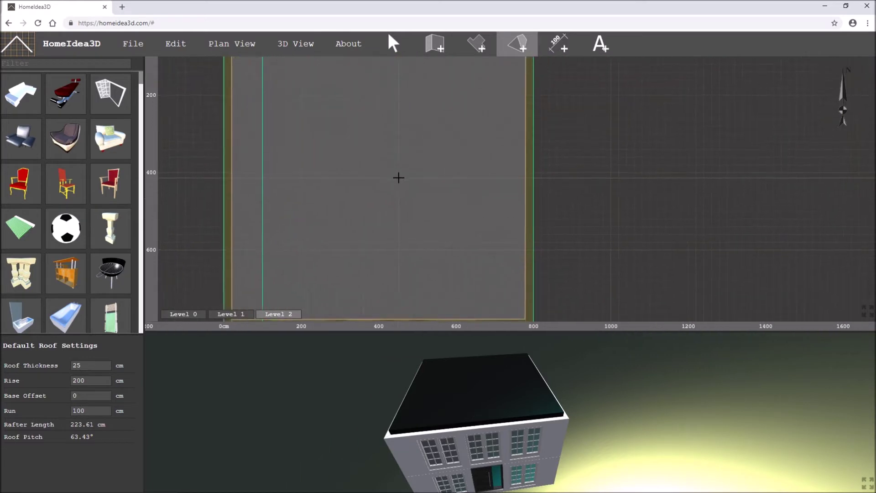
scroll(484, 162, "up", 3)
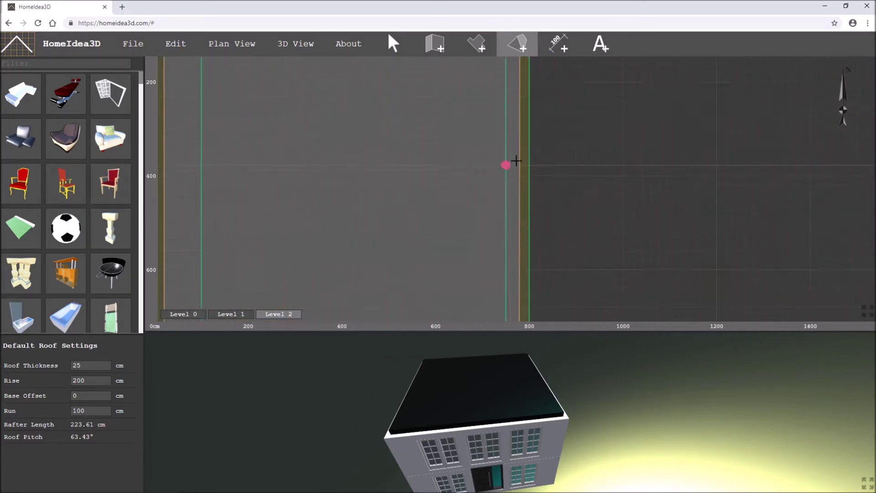
scroll(483, 162, "up", 2)
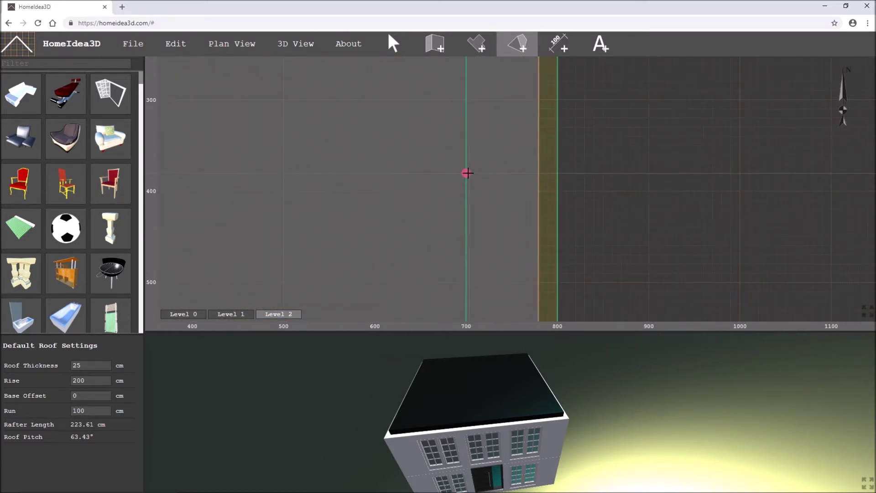
scroll(434, 192, "down", 4)
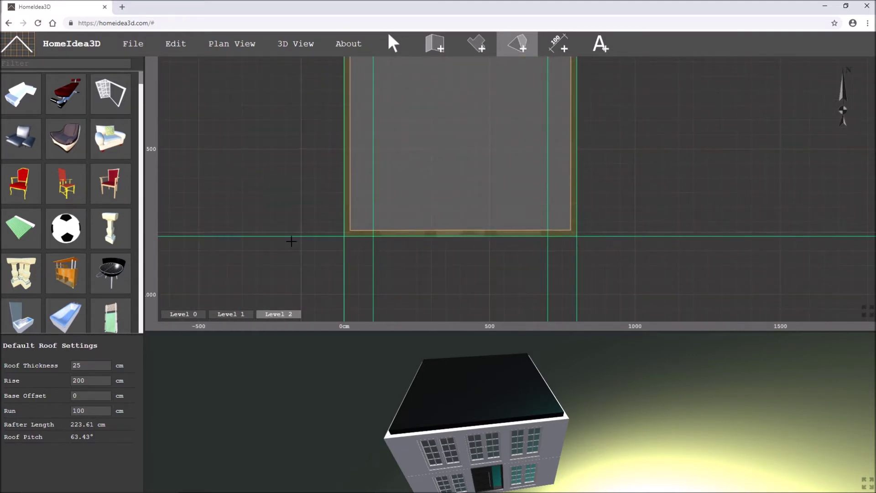
- Place a horizontal guide line at 700 cm, just inside the south wall
scroll(441, 219, "up", 3)
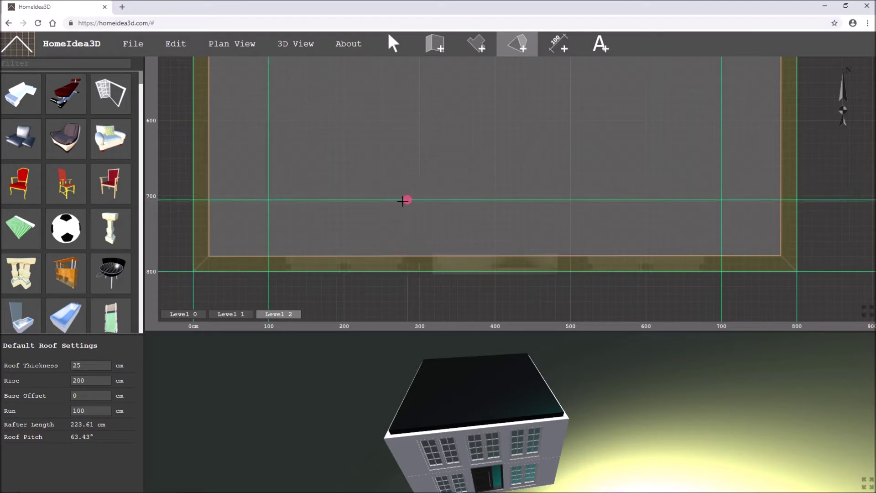
scroll(378, 198, "up", 1)
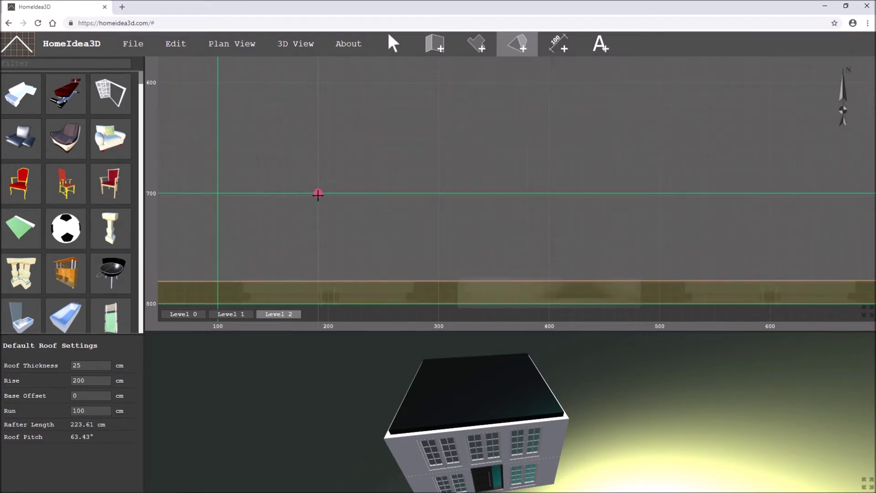
scroll(170, 186, "up", 12)
scroll(243, 217, "down", 13)
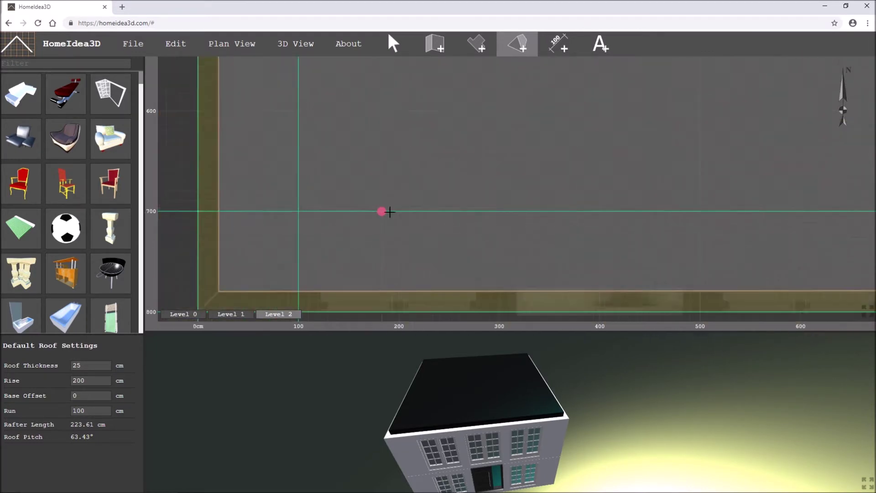
- Place a horizontal guide line at 100 cm, just inside the north wall, and leave the roof tool
scroll(389, 211, "down", 10)
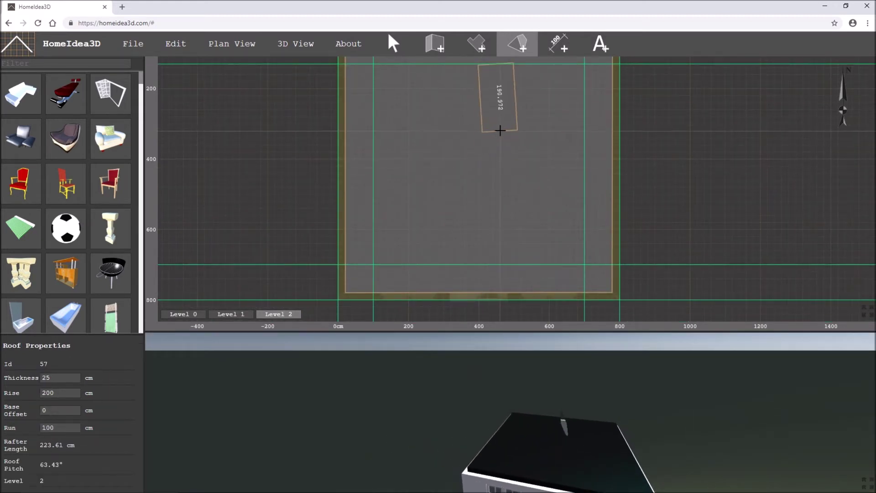
middle_click_drag(498, 131, 483, 239)
scroll(370, 181, "up", 3)
scroll(370, 181, "up", 2)
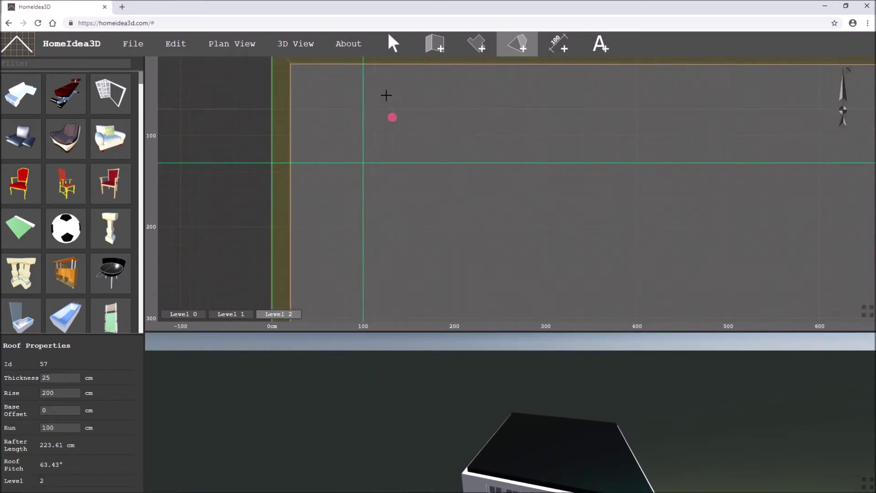
left_click(393, 43)
scroll(335, 169, "up", 2)
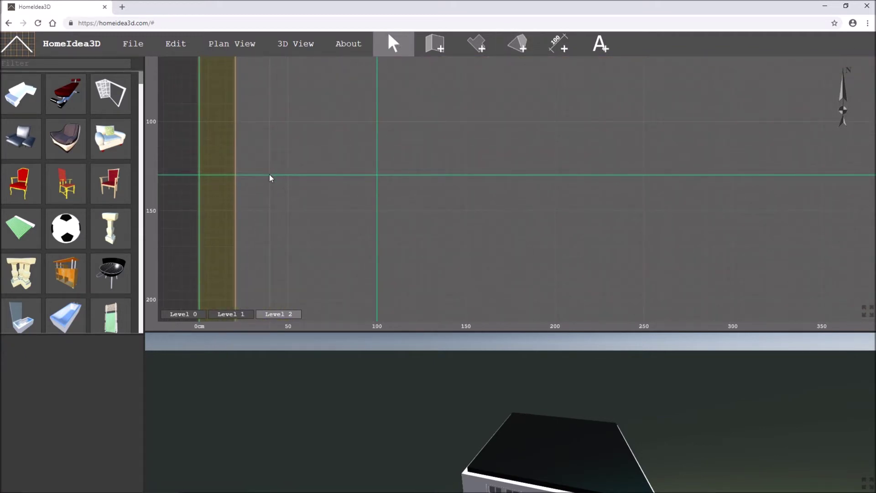
scroll(402, 161, "down", 5)
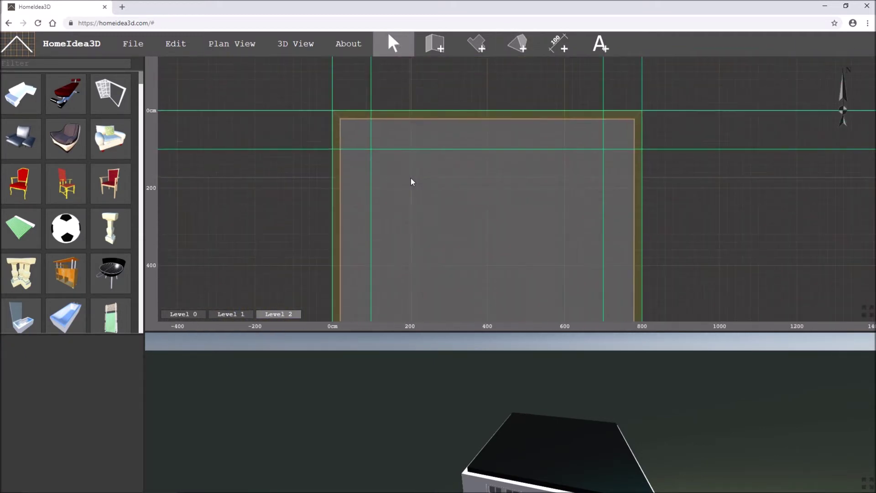
scroll(492, 211, "down", 2)
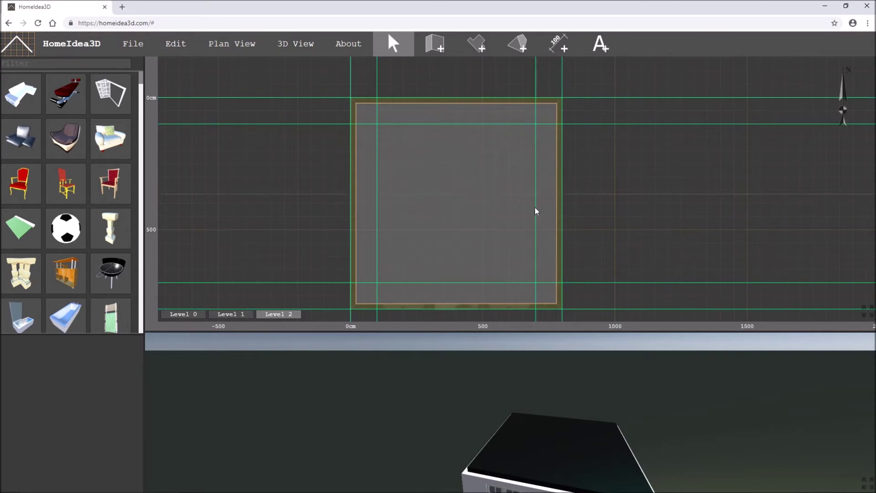
- Draw four connected roof sections clockwise from the northwest corner, midway between the outer and inner guide lines
left_click(517, 44)
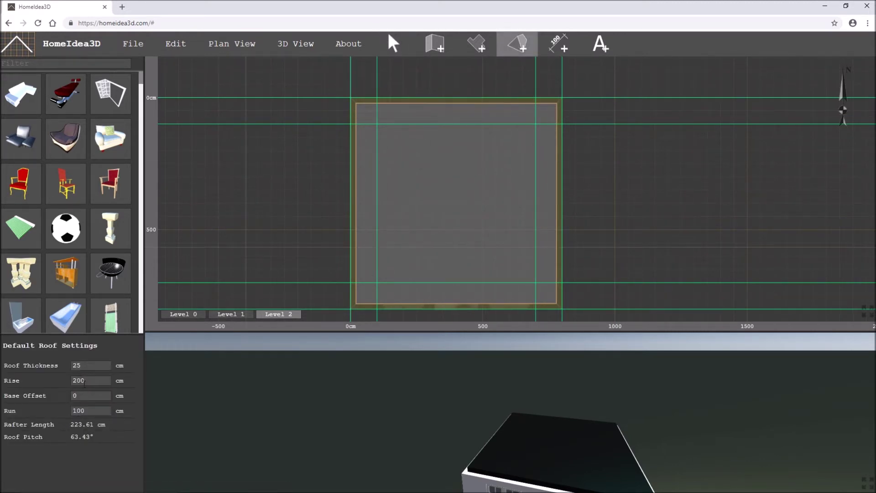
left_click(367, 111)
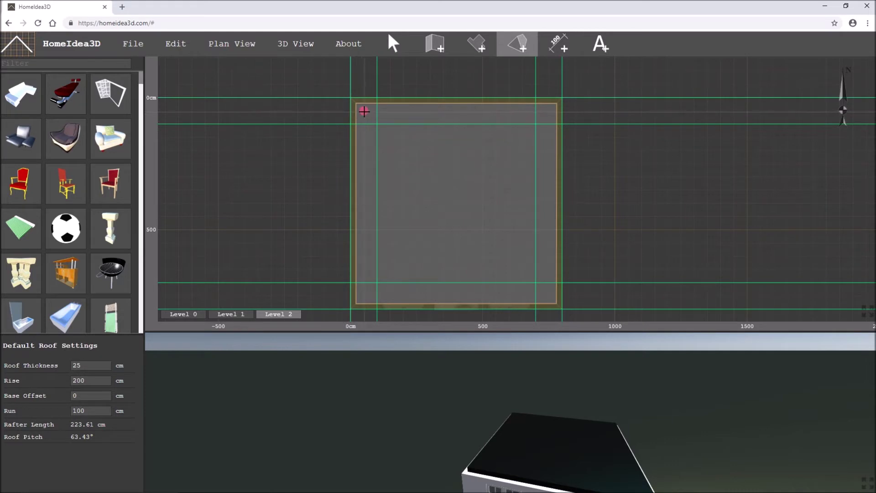
left_click(549, 110)
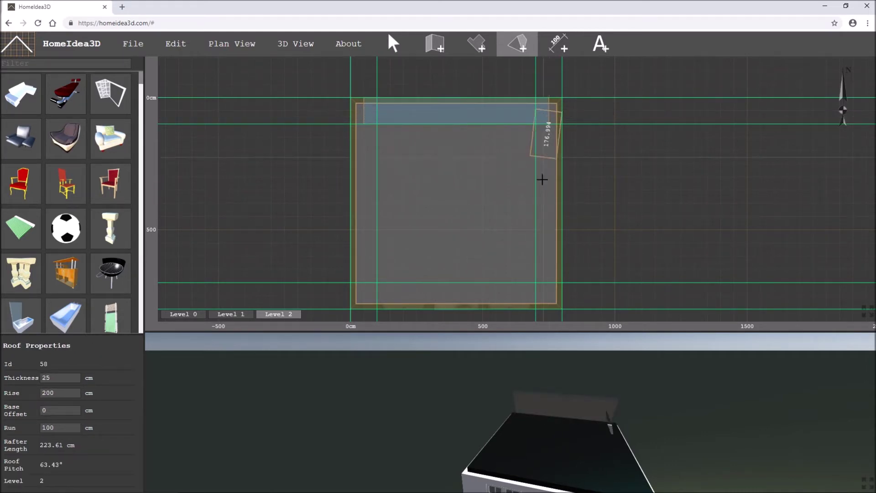
left_click(550, 297)
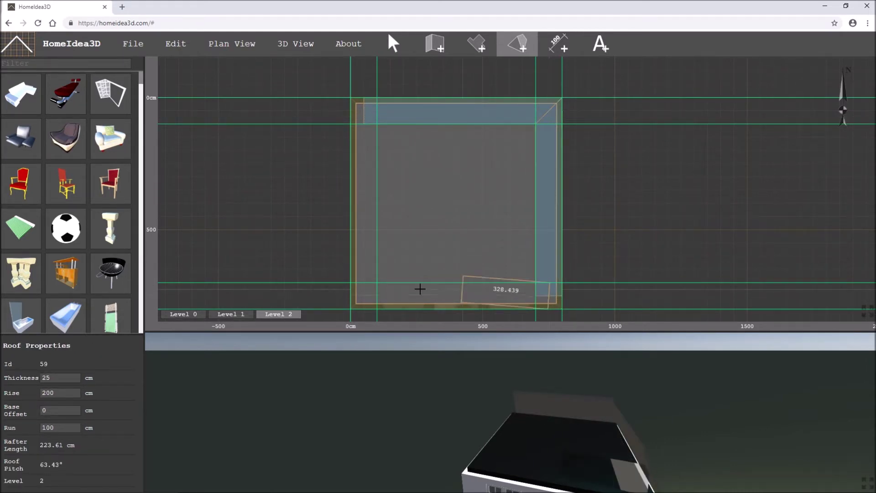
left_click(365, 297)
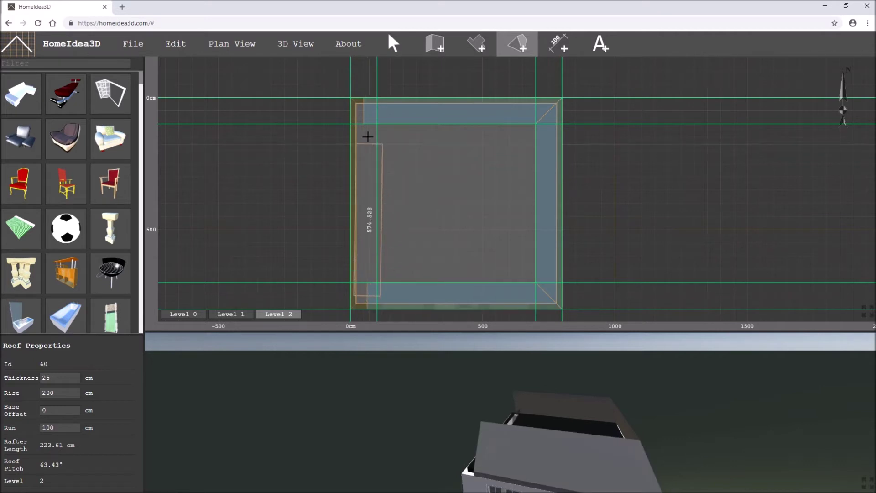
left_click(365, 111)
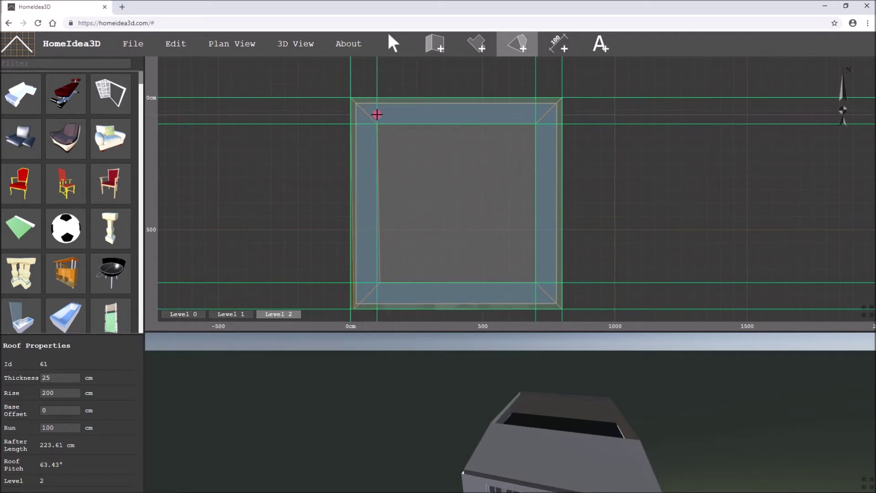
- Align the southwest endpoints of the west and south roof sections between the guide lines so they meet in a mitred corner
left_click(394, 44)
scroll(357, 359, "up", 4)
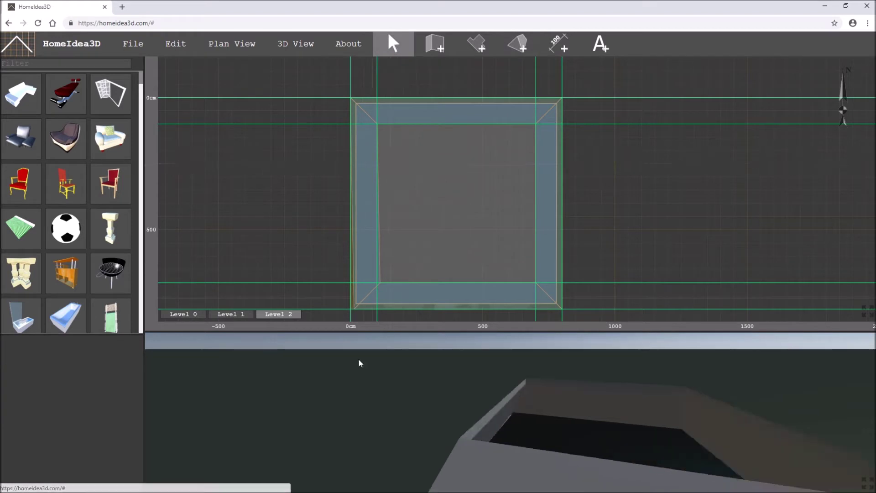
scroll(358, 286, "up", 5)
left_click(377, 296)
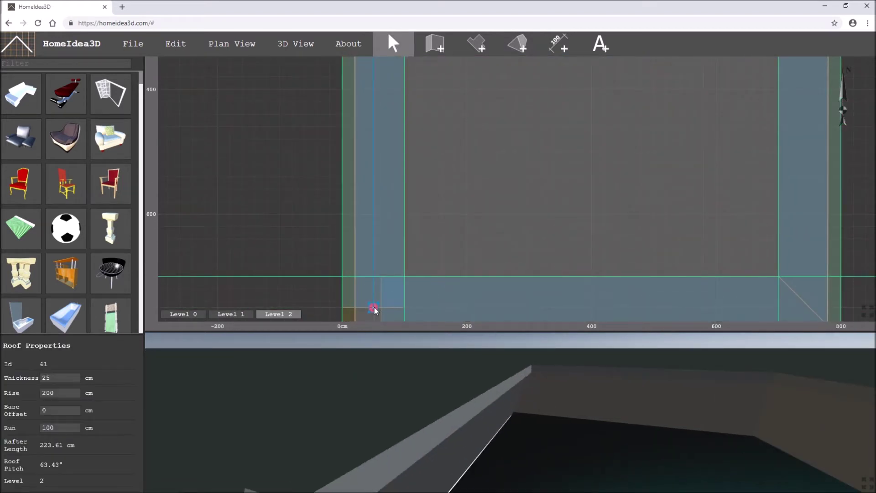
scroll(445, 264, "up", 2)
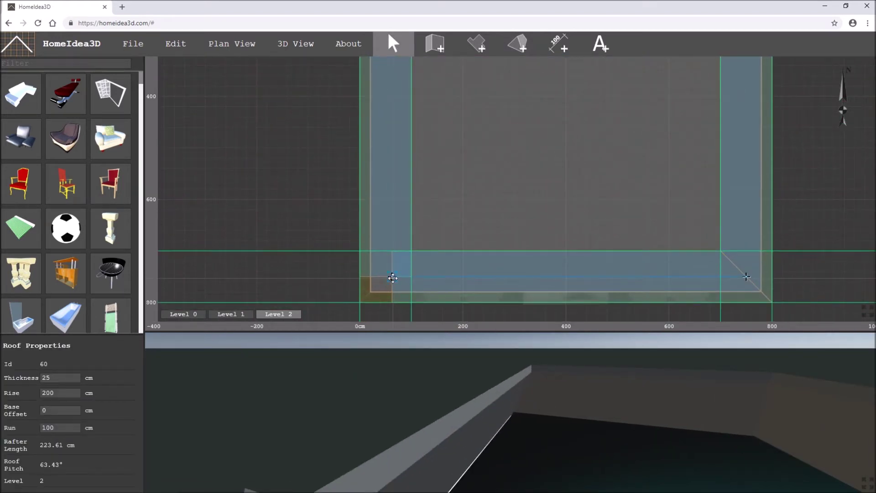
- Inspect the lower roof ring in an enlarged 3D view and restore the large plan view
scroll(603, 425, "down", 5)
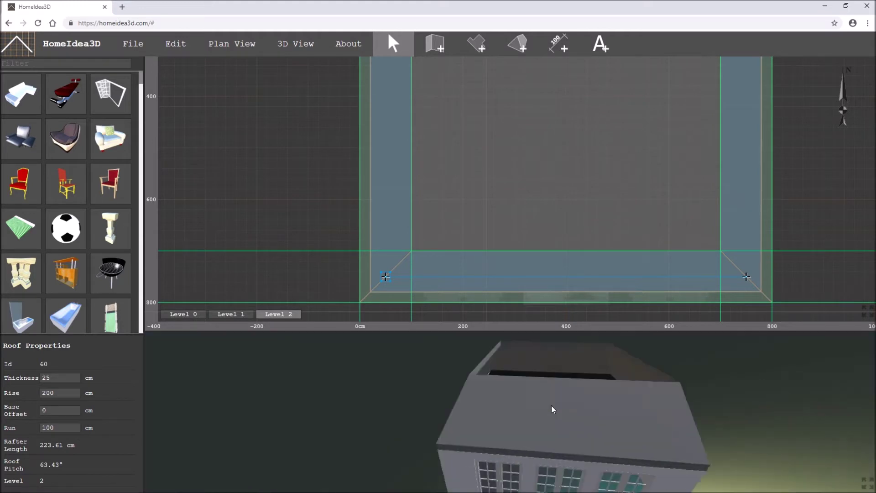
left_click_drag(491, 332, 492, 133)
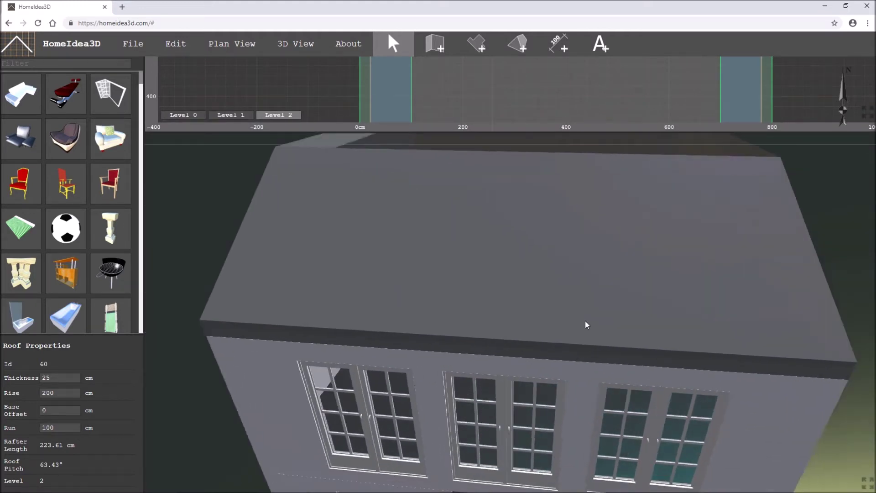
scroll(585, 321, "down", 5)
left_click_drag(523, 349, 525, 237)
left_click_drag(512, 131, 510, 341)
left_click_drag(535, 151, 418, 227)
scroll(458, 203, "down", 2)
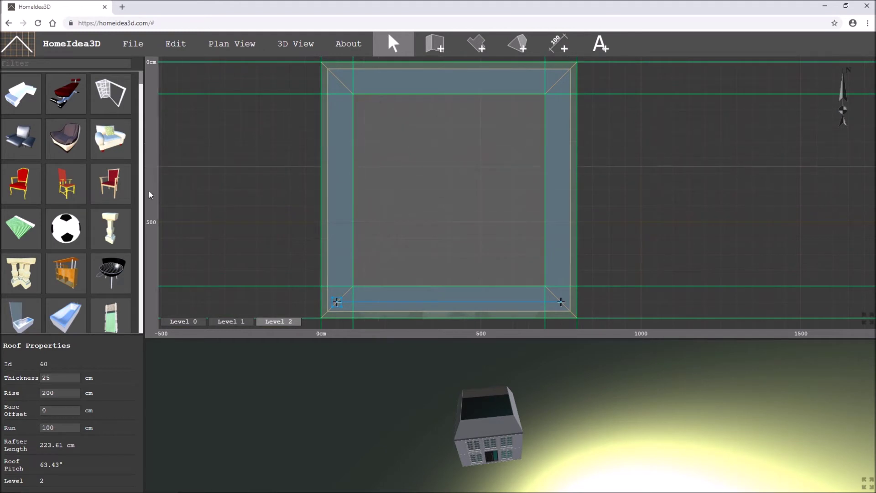
- Place a vertical guide line at 300 cm across the roof opening
scroll(351, 207, "up", 1)
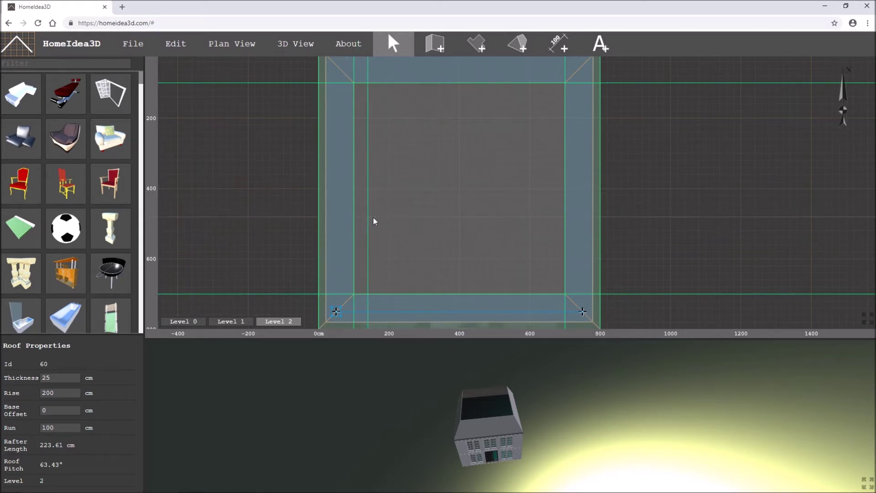
scroll(378, 218, "up", 2)
scroll(444, 268, "up", 2)
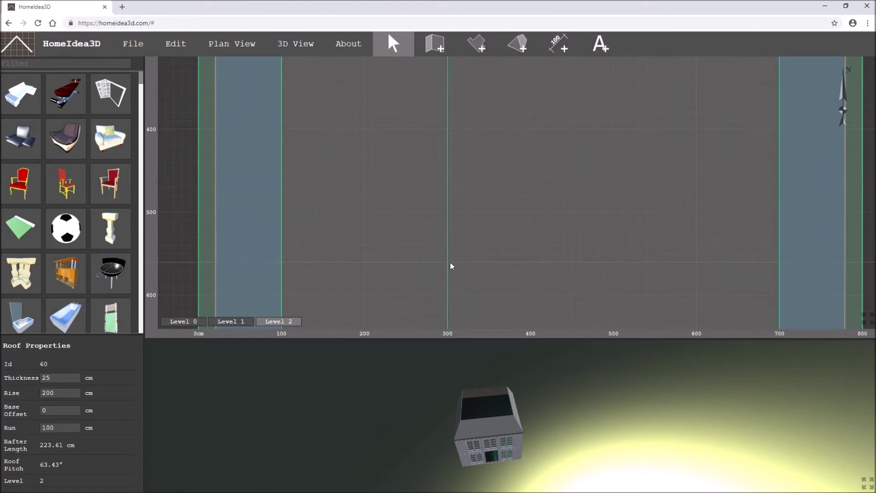
- Place a second vertical guide line at 500 cm across the roof opening
scroll(448, 262, "down", 2)
scroll(563, 257, "up", 2)
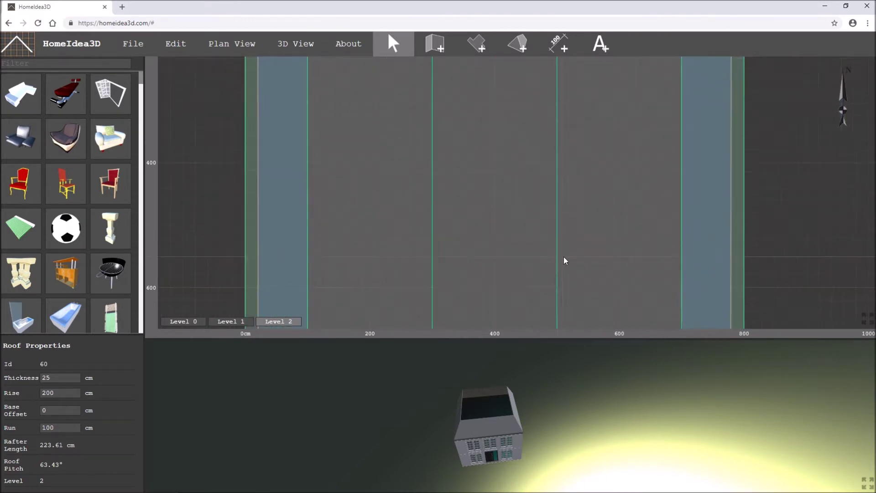
scroll(554, 254, "up", 2)
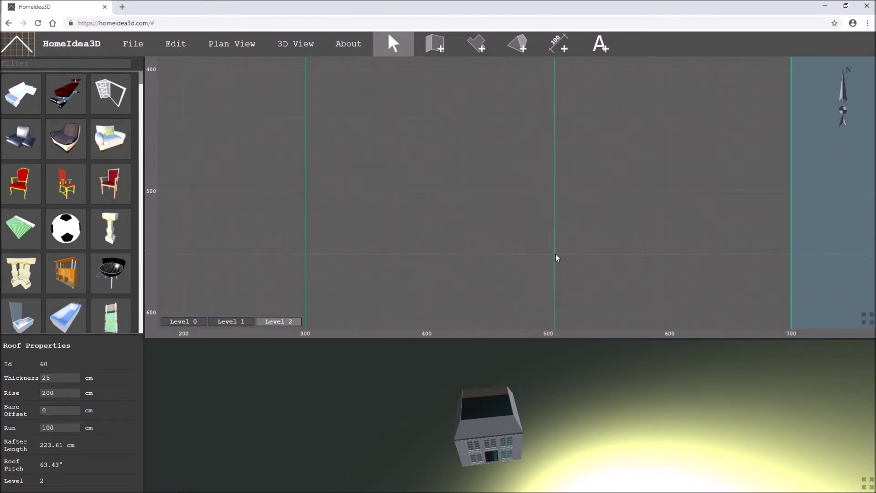
scroll(554, 257, "down", 4)
- Place a horizontal guide line at 500 cm across the roof opening
left_click_drag(556, 182, 555, 123)
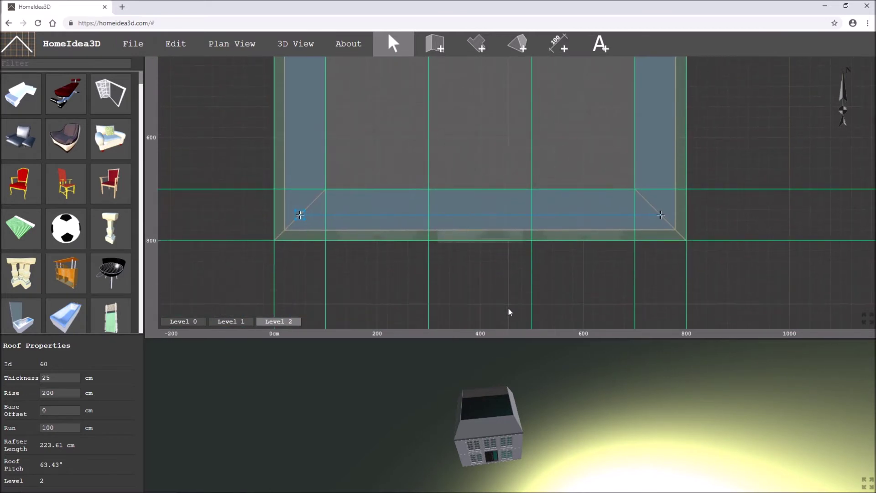
scroll(466, 119, "up", 2)
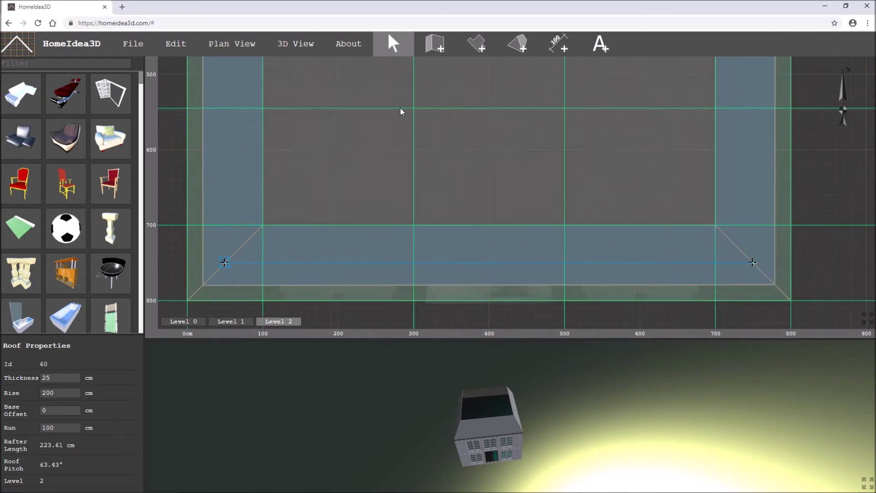
scroll(269, 75, "up", 2)
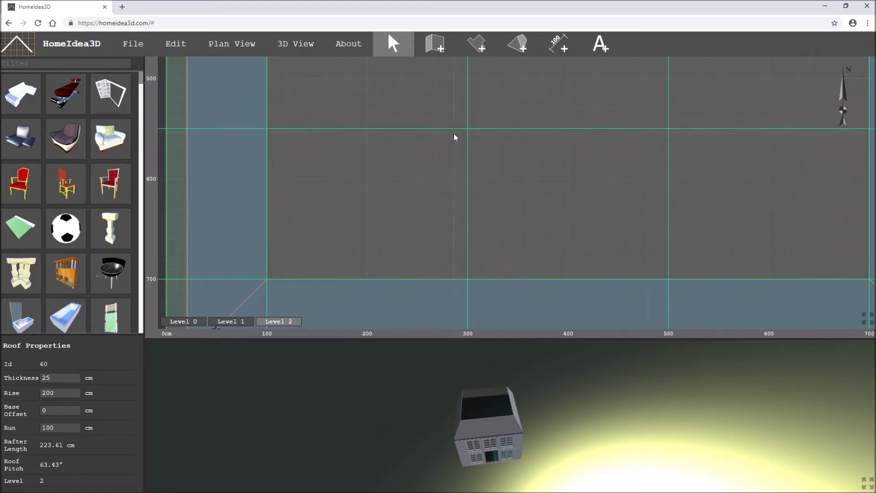
scroll(539, 103, "down", 2)
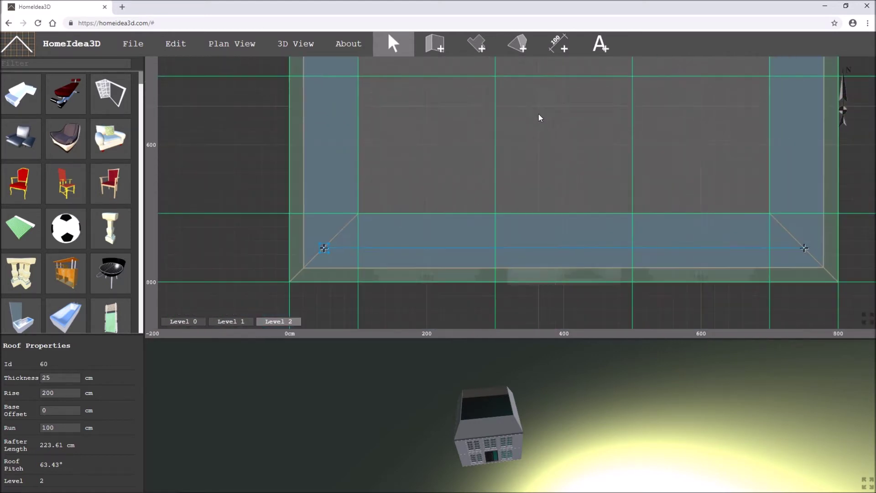
- Place another horizontal guide line at 300 cm across the northern part of the roof opening
scroll(557, 303, "down", 2)
right_click_drag(535, 102, 480, 195)
scroll(469, 167, "down", 1)
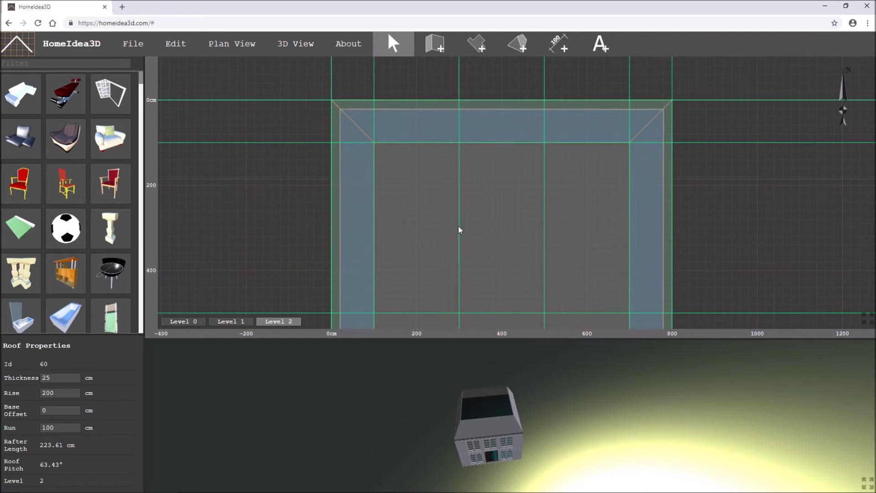
scroll(488, 212, "up", 3)
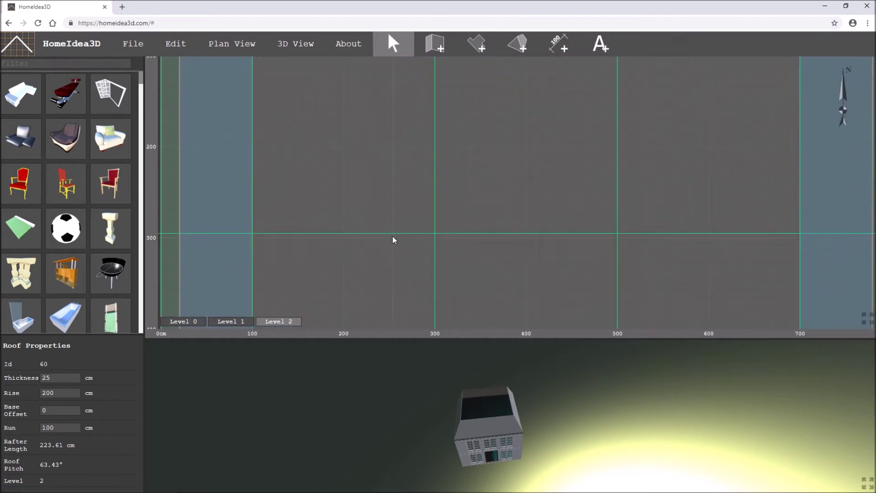
scroll(391, 240, "down", 3)
scroll(475, 243, "down", 4)
right_click_drag(550, 279, 538, 221)
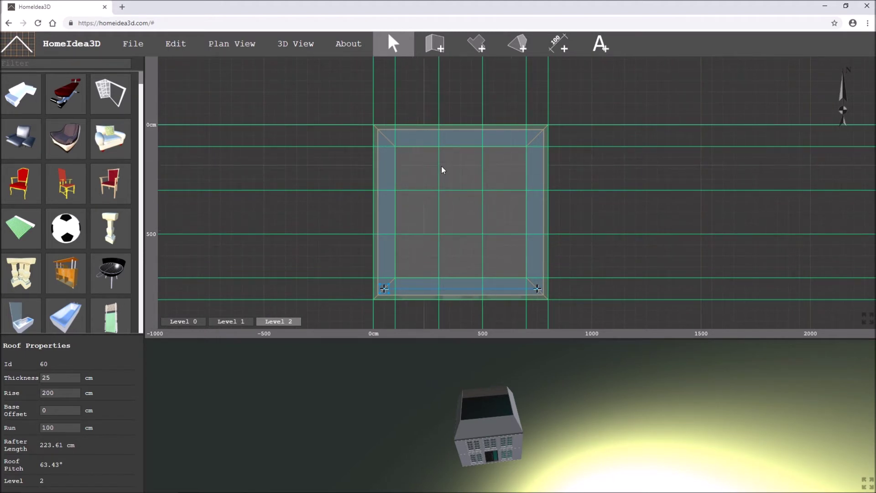
- Configure the default settings for new roof sections with a run of 200 cm and a rise of 100 cm
left_click(517, 44)
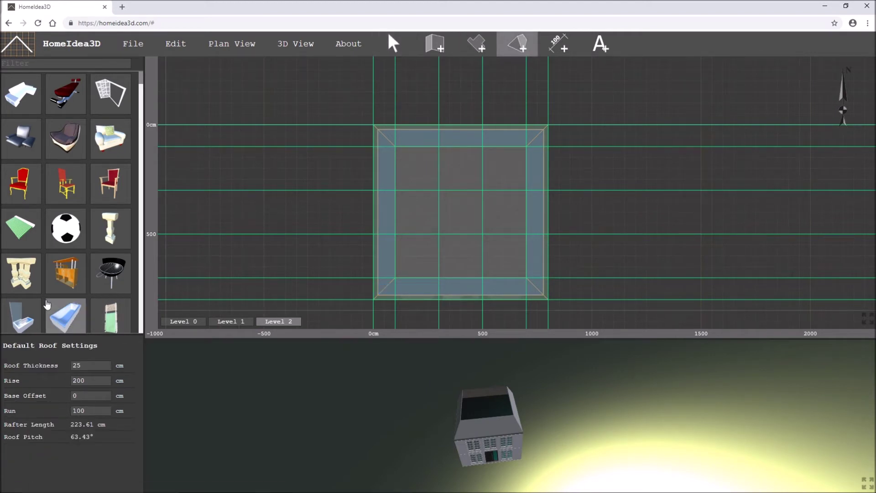
type("200")
key("Tab")
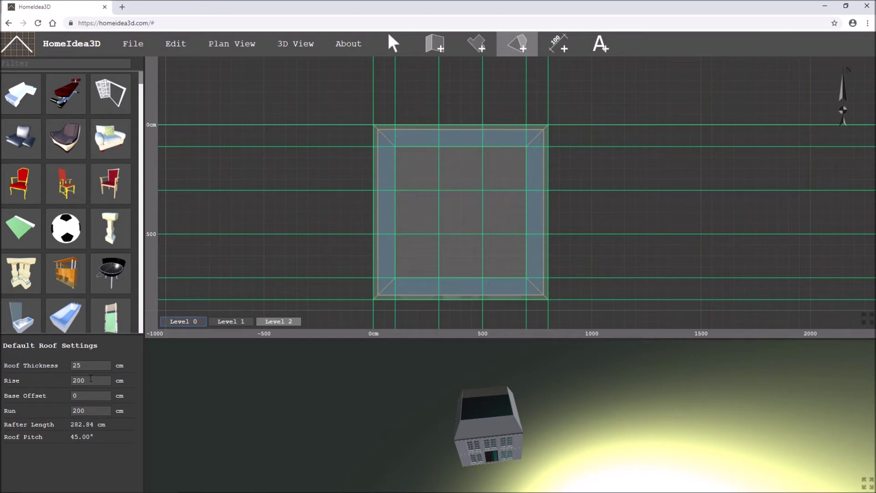
type("100")
key("Tab")
- Draw four connected upper roof sections clockwise from the northwest, with corners at 200 cm and 600 cm in both directions
scroll(416, 166, "up", 3)
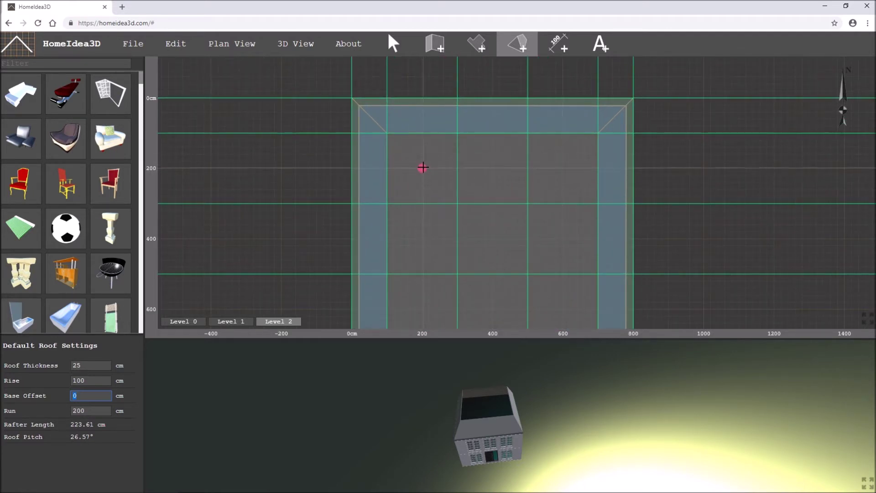
left_click_drag(421, 168, 523, 167)
left_click(562, 167)
left_click(563, 167)
middle_click_drag(564, 273, 547, 199)
left_click(546, 239)
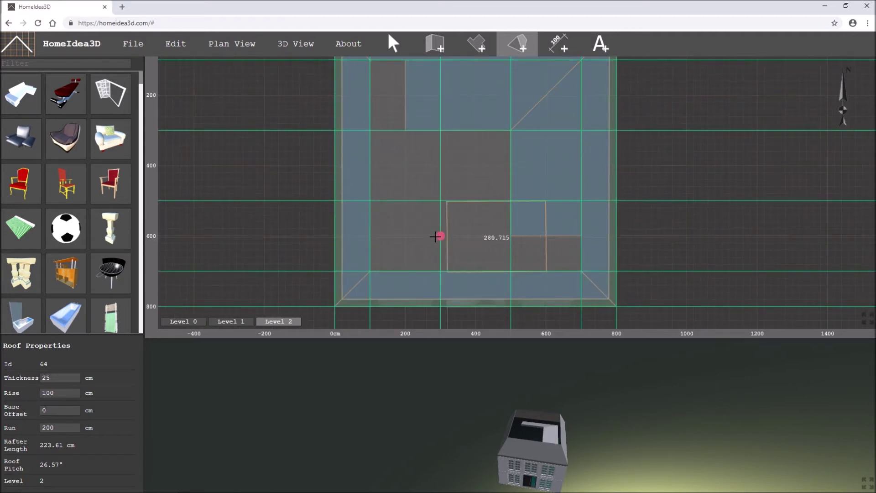
left_click(407, 237)
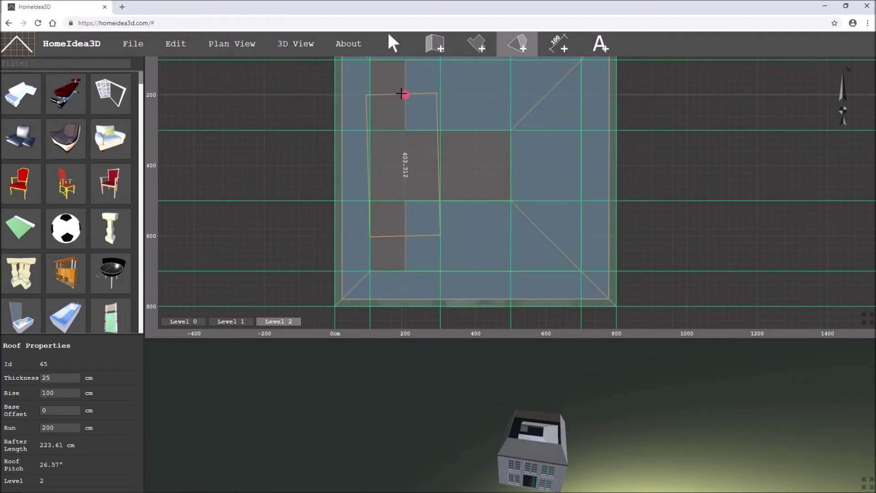
left_click(405, 93)
key("Escape")
scroll(510, 289, "down", 1)
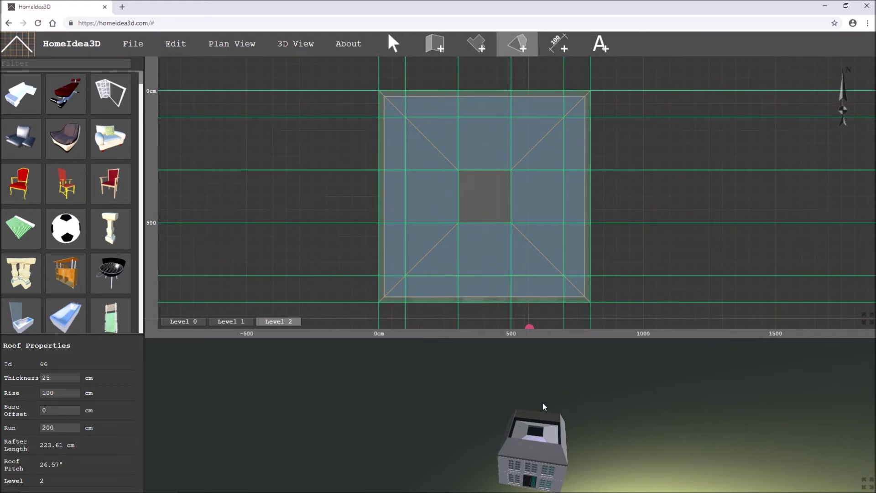
- Set the base offset of the north upper roof section to 200 cm and check it in the enlarged 3D view
left_click(505, 338)
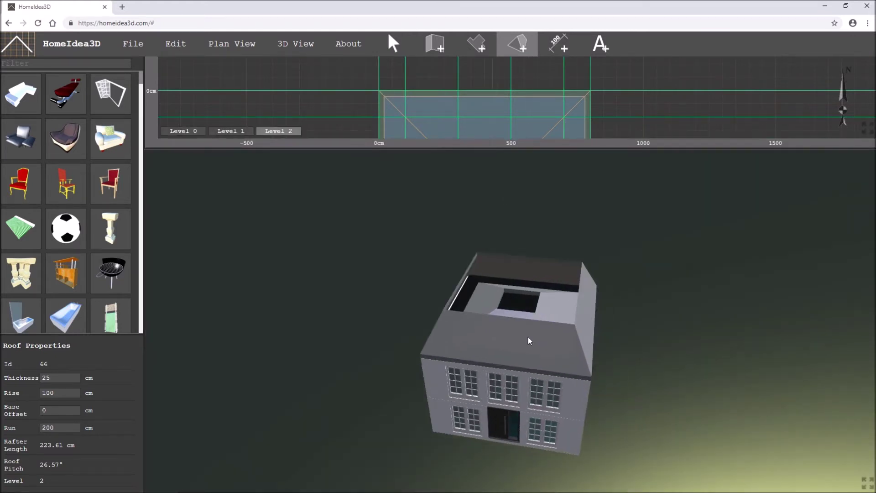
left_click_drag(517, 340, 384, 342)
scroll(512, 333, "up", 5)
left_click_drag(464, 414, 479, 181)
left_click_drag(483, 148, 480, 248)
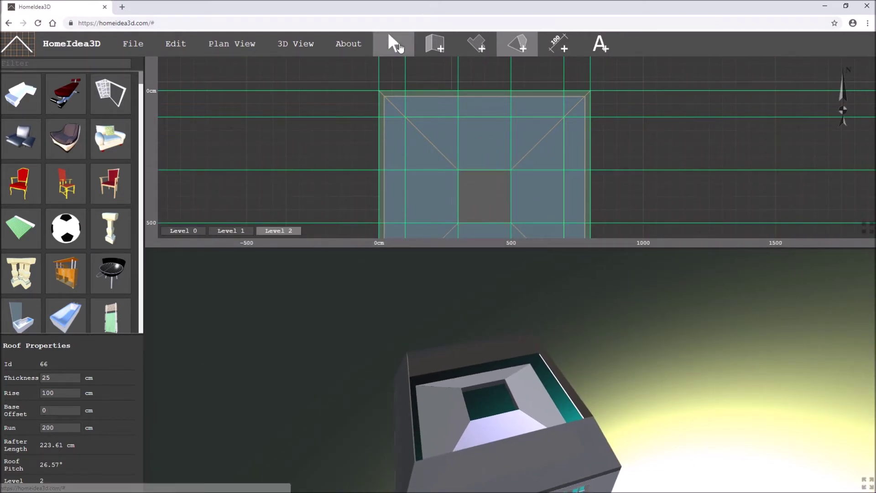
left_click(396, 46)
left_click(483, 152)
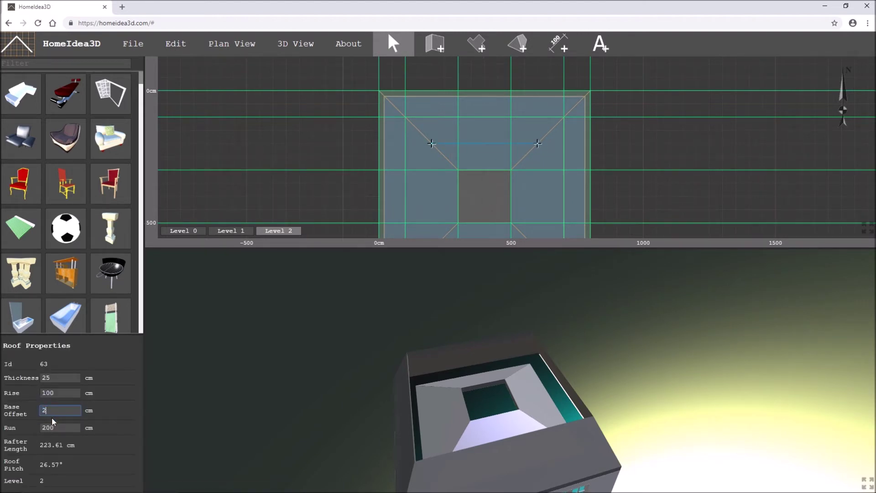
key("Tab")
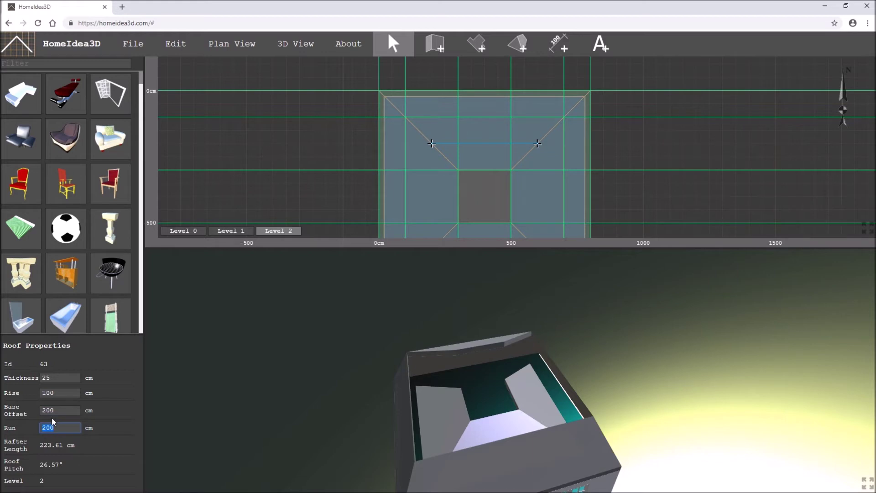
left_click_drag(561, 385, 579, 273)
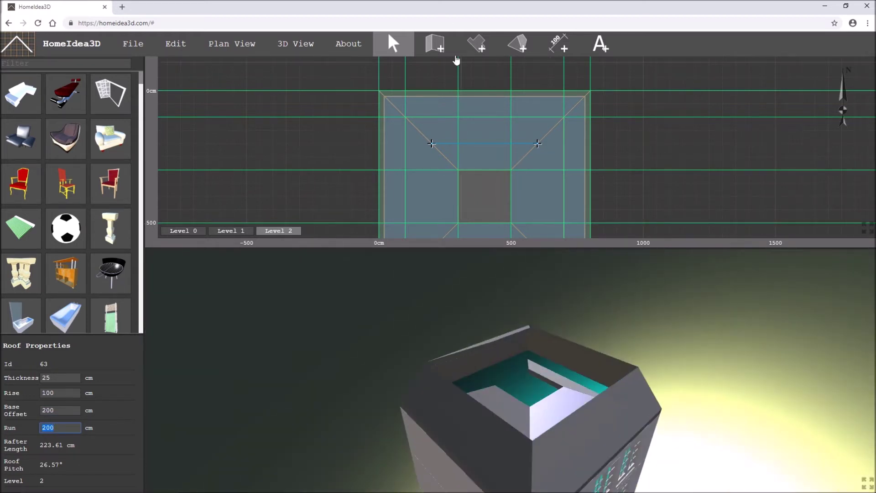
- Set the base offset of the east, south and west upper roof sections to 200 cm each
left_click(546, 189)
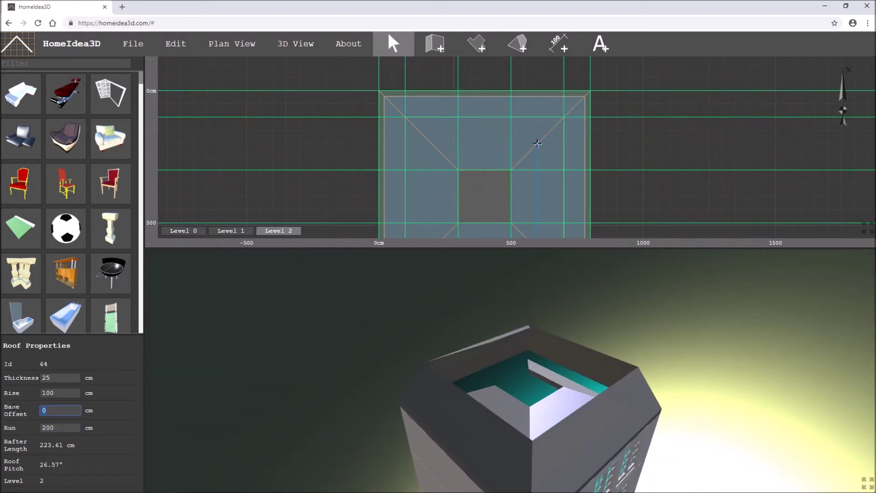
type("200")
key("Return")
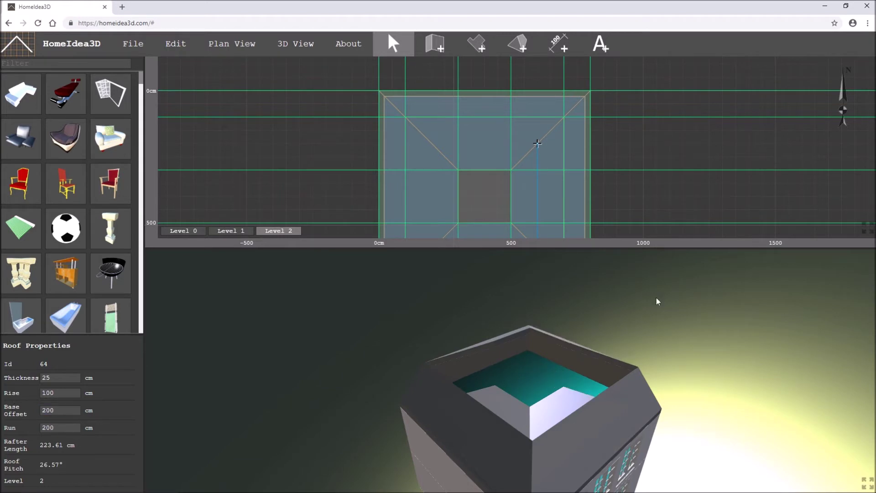
scroll(453, 150, "down", 1)
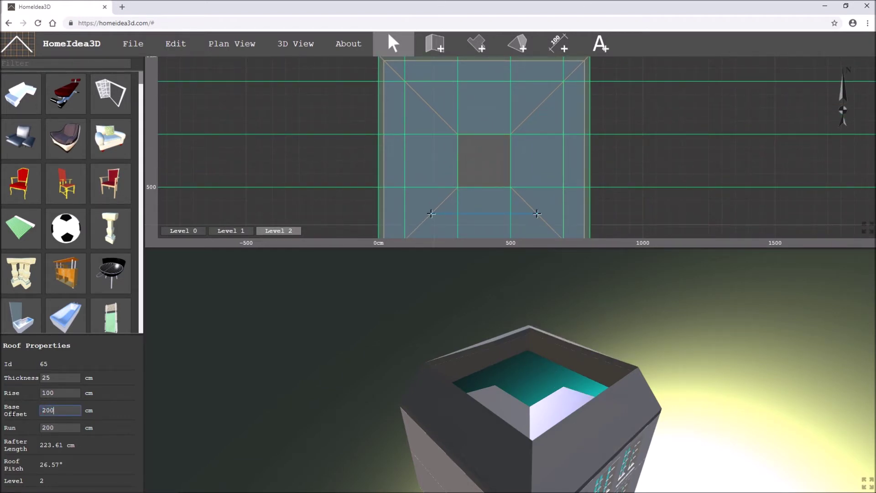
key("Return")
left_click(435, 165)
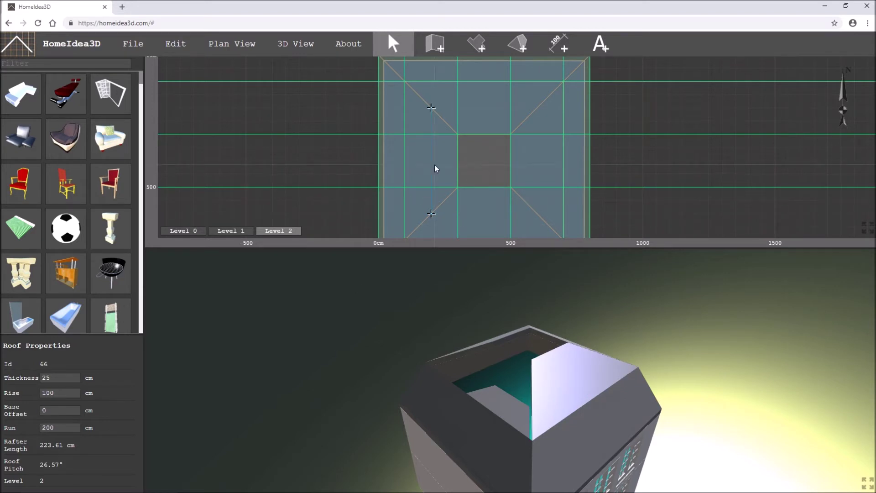
type("200")
key("Return")
left_click_drag(563, 393, 485, 394)
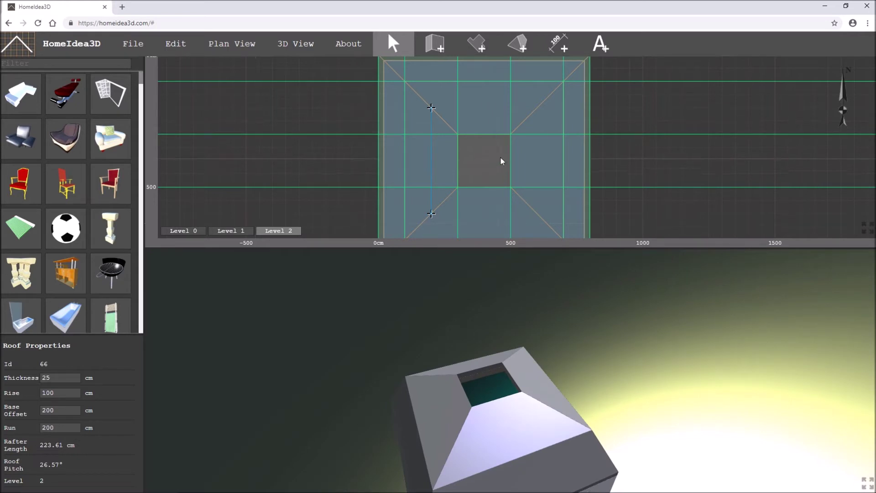
- Configure the default settings for a flat roof section with rise 0, base offset 300 cm and run 200 cm
scroll(475, 146, "up", 2)
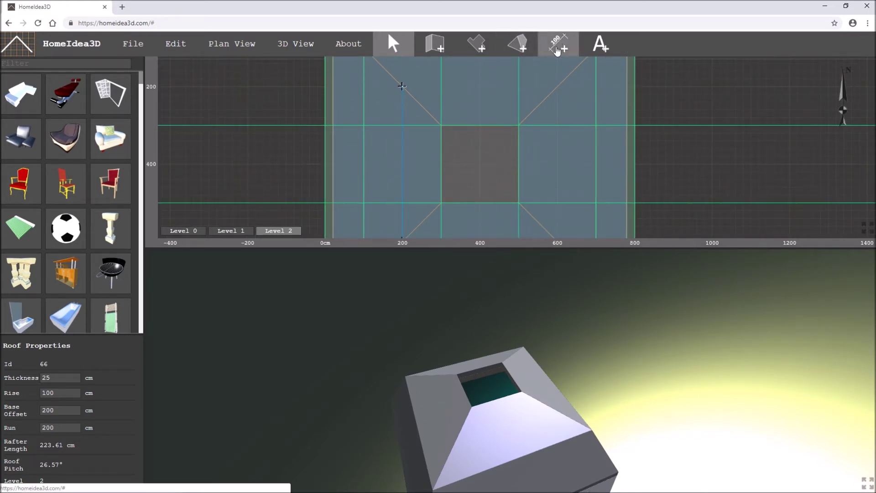
scroll(477, 203, "up", 3)
scroll(468, 195, "up", 2)
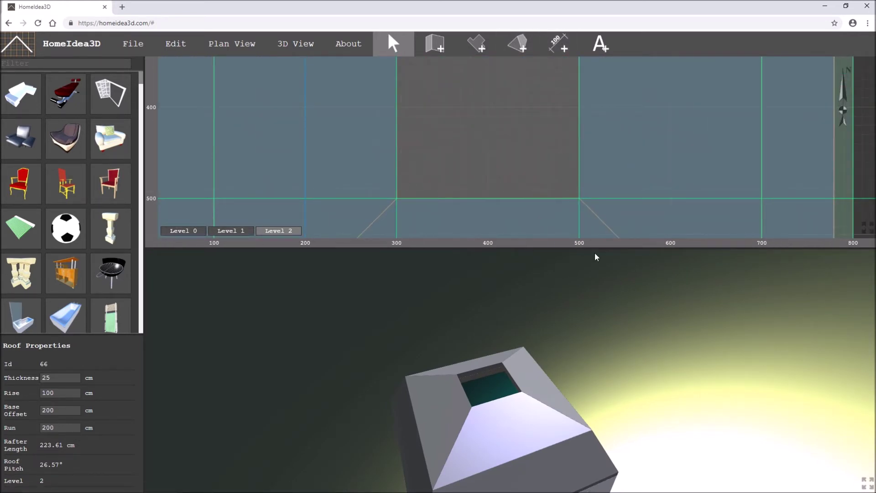
scroll(511, 129, "down", 2)
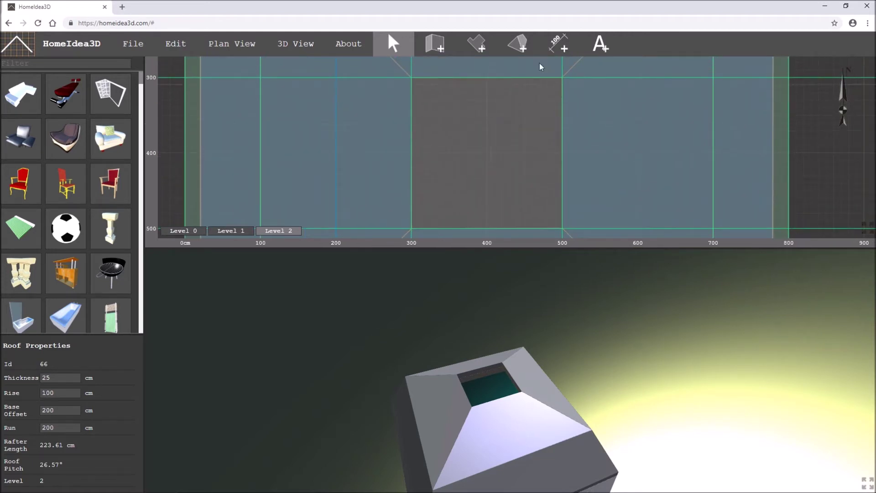
left_click(523, 47)
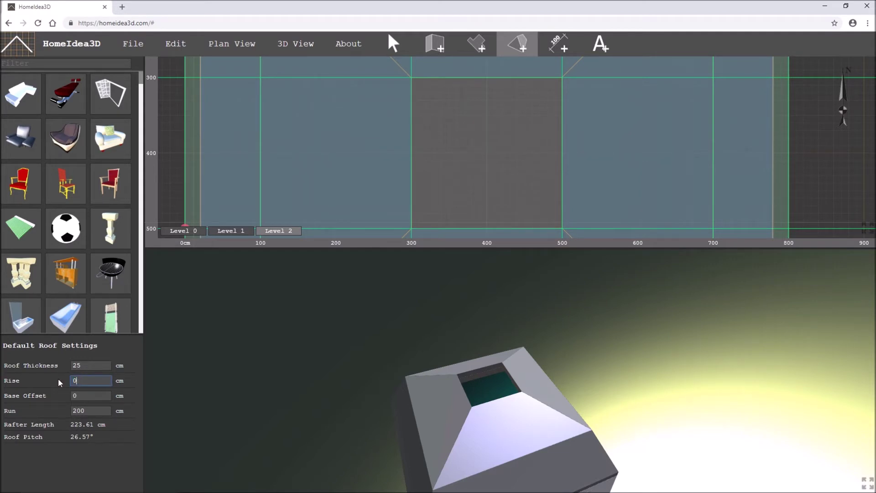
left_click(87, 395)
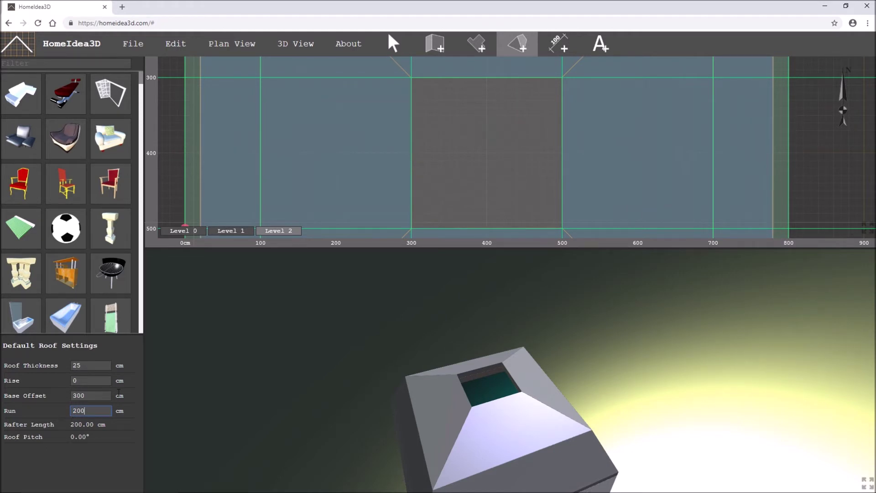
- Draw the flat roof section over the central opening along the 400 cm line, from 300 to 500 cm
scroll(457, 110, "down", 2)
left_click(423, 133)
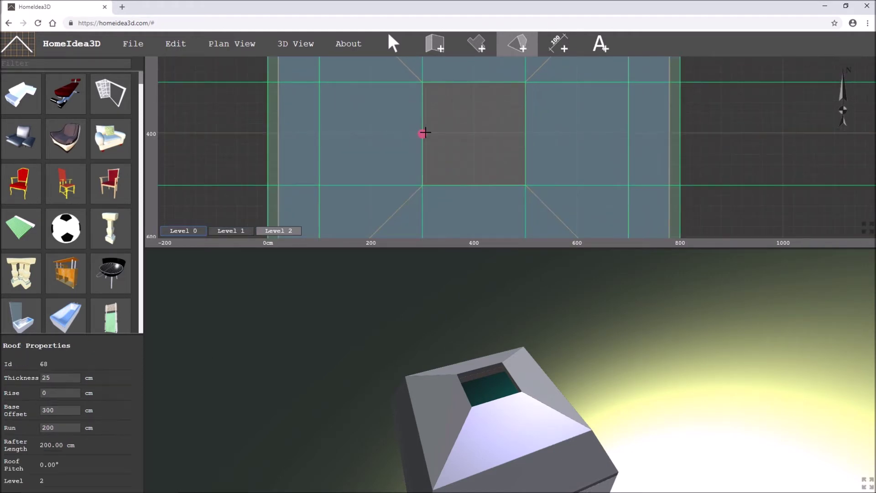
left_click_drag(523, 134, 524, 133)
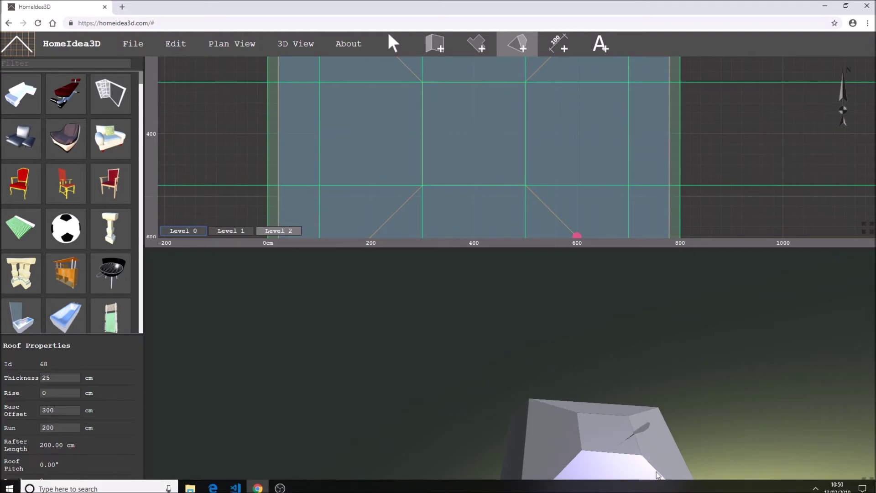
- Examine the closed roof and the house front in 3D, and bring the south roof edge into view in the plan
right_click_drag(638, 474, 483, 404)
left_click_drag(483, 404, 494, 402)
right_click_drag(501, 356, 502, 366)
mouse_move(503, 365)
left_mouse_down()
mouse_move(473, 378)
mouse_move(477, 362)
mouse_move(549, 344)
mouse_move(569, 389)
mouse_move(536, 402)
mouse_move(610, 406)
mouse_move(542, 401)
mouse_move(522, 428)
mouse_move(538, 389)
mouse_move(642, 368)
mouse_move(607, 392)
mouse_move(549, 408)
mouse_move(494, 399)
mouse_move(508, 374)
mouse_move(671, 360)
mouse_move(617, 378)
mouse_move(521, 354)
mouse_move(518, 365)
left_mouse_up()
scroll(515, 362, "up", 8)
scroll(519, 366, "down", 5)
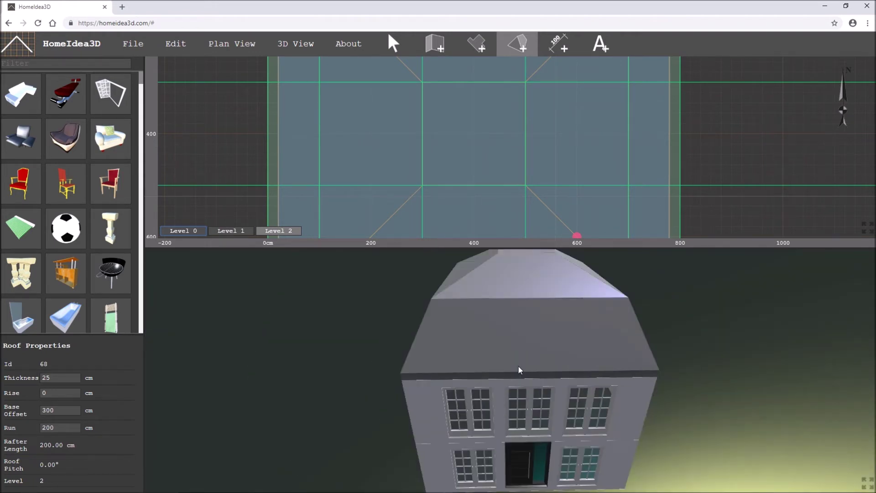
scroll(502, 131, "down", 9)
scroll(653, 150, "up", 6)
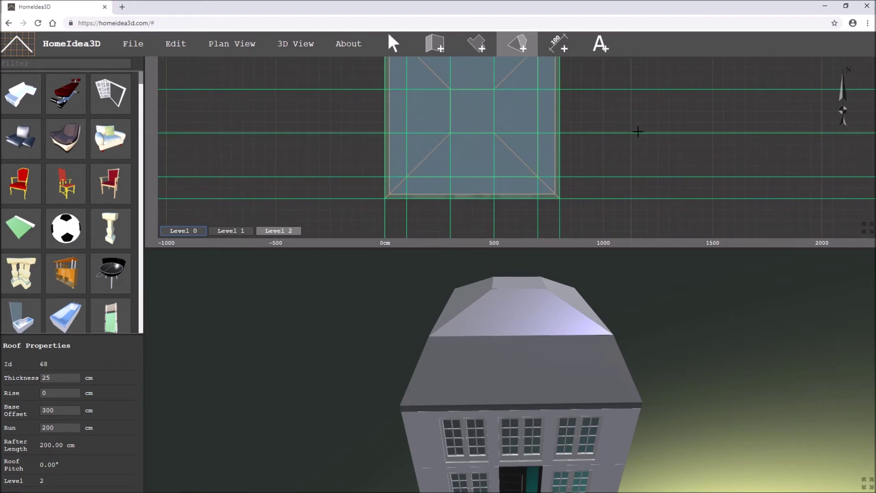
scroll(518, 180, "up", 3)
scroll(497, 181, "down", 2)
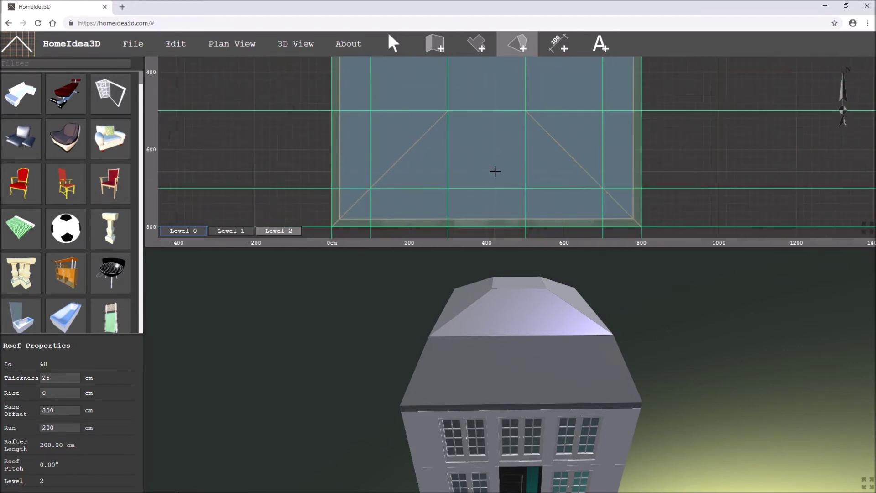
- Start the wall tool and set the default wall height to 200 cm
left_click_drag(494, 170, 495, 133)
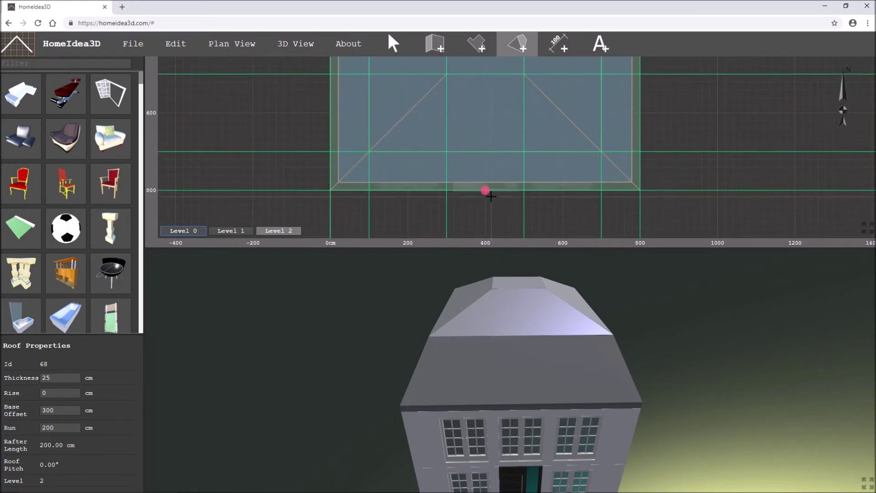
scroll(477, 172, "up", 1)
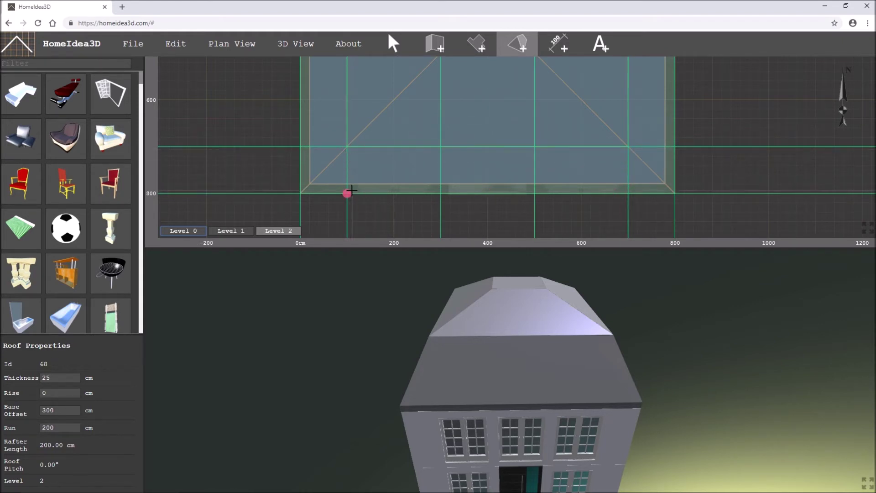
left_click(438, 46)
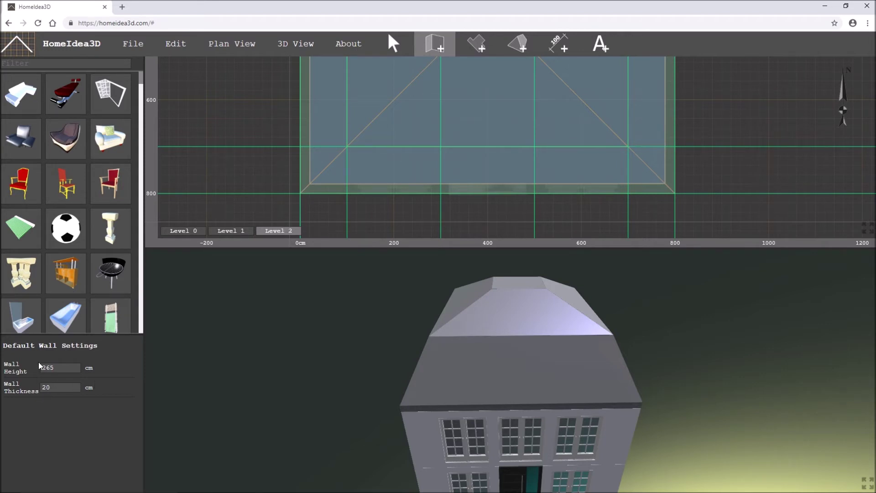
left_click_drag(57, 366, 41, 368)
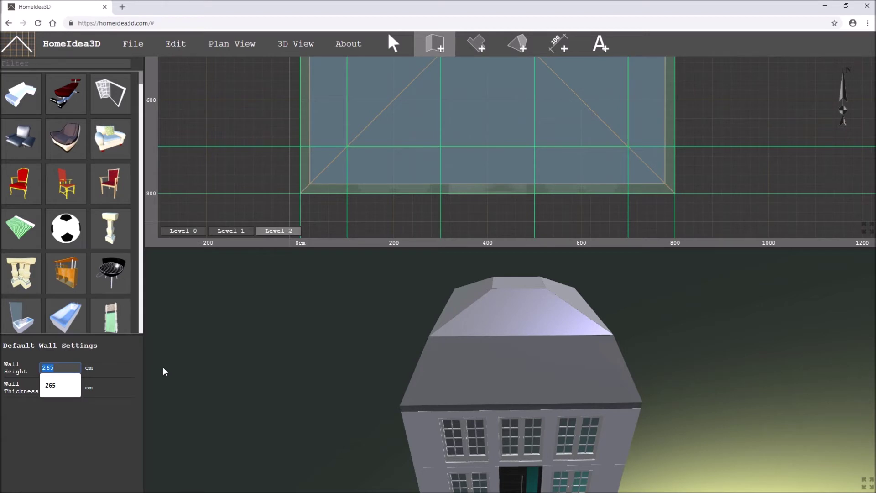
type("200")
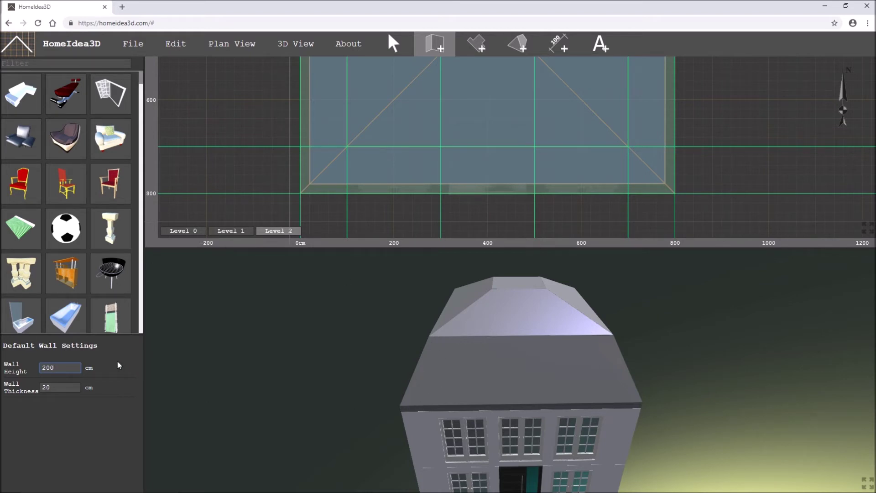
key("Tab")
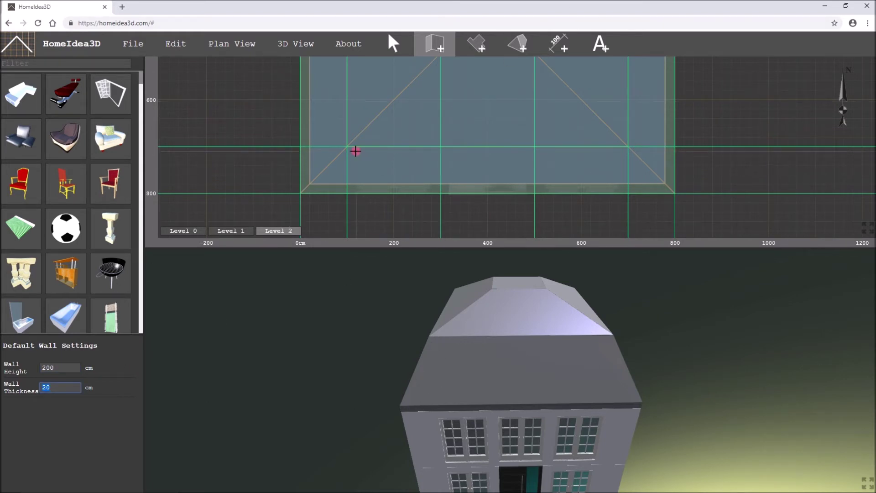
- Draw three walls for the west front dormer, inside the guides at 100 and 300 cm, from the 700 cm line to the south edge
scroll(436, 150, "up", 4)
left_click(440, 141)
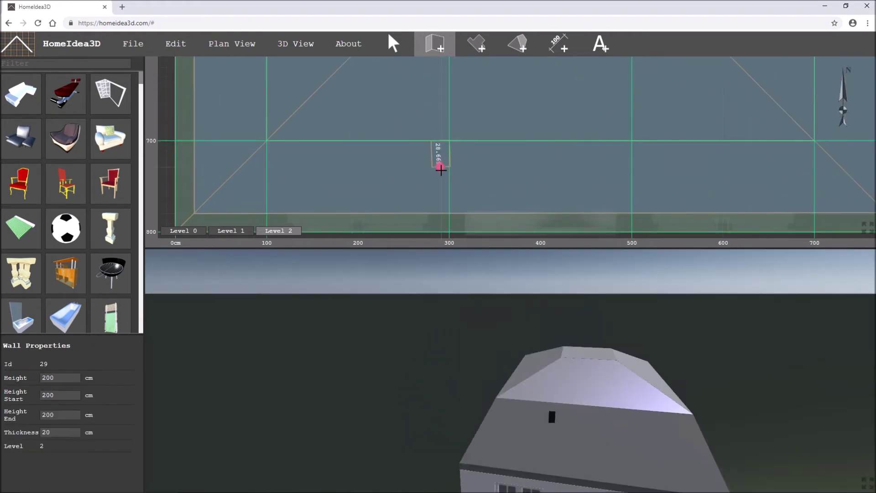
left_click(440, 220)
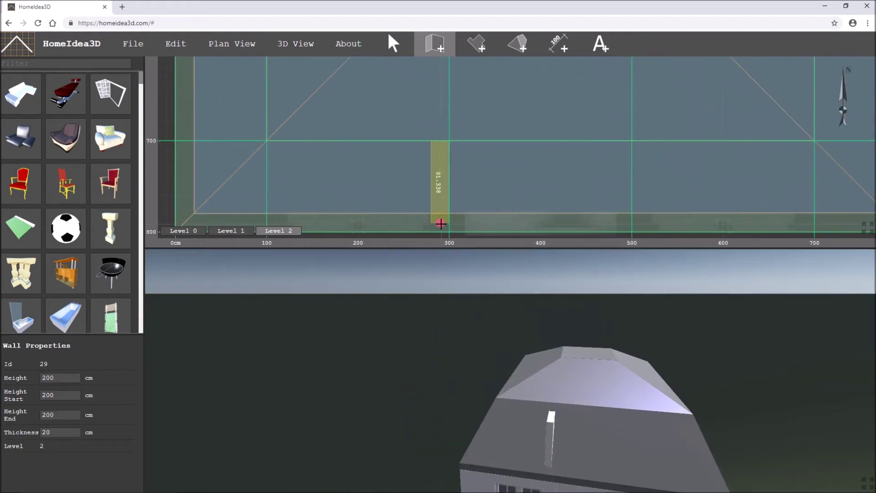
left_click(272, 220)
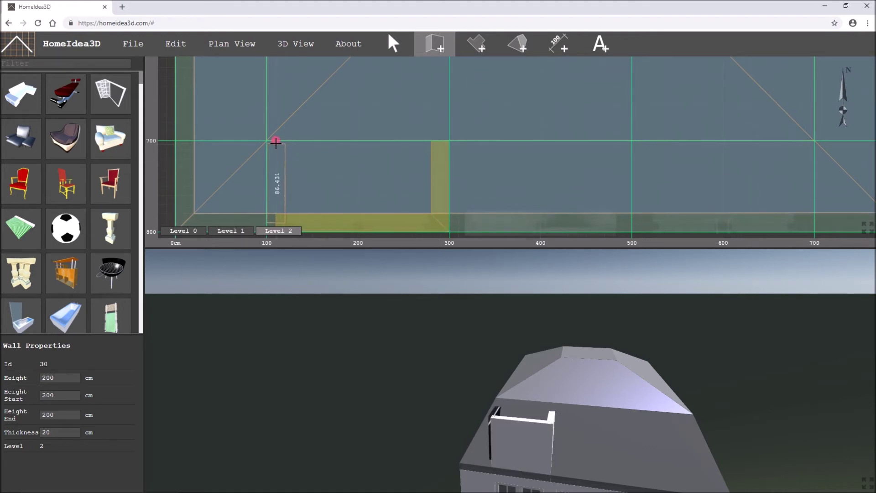
left_click(275, 141)
scroll(378, 210, "down", 1)
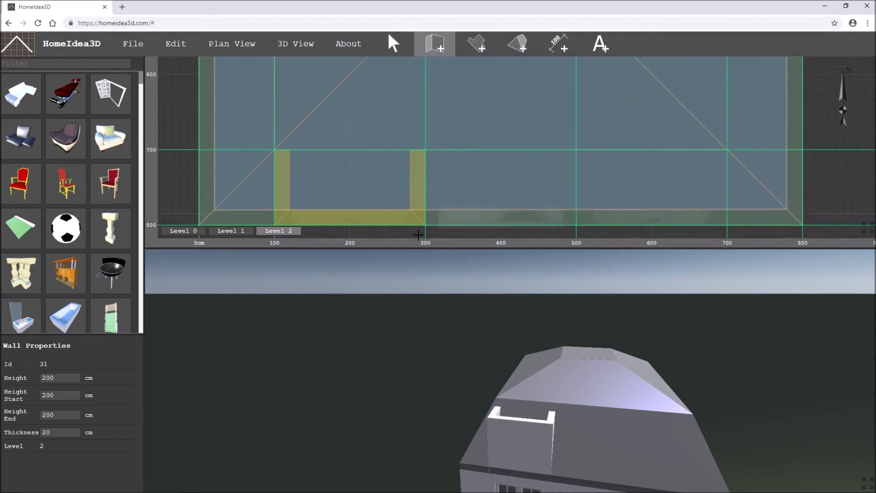
- Draw three matching walls for the east front dormer, between the 500 and 700 cm guides, from the 700 cm line to the south edge
left_click_drag(589, 422, 631, 378)
scroll(627, 385, "up", 3)
scroll(693, 364, "down", 3)
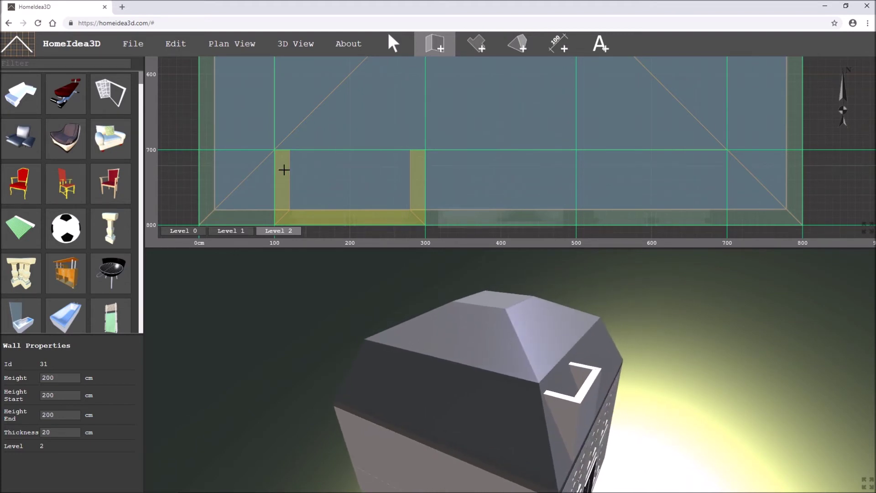
left_click(719, 149)
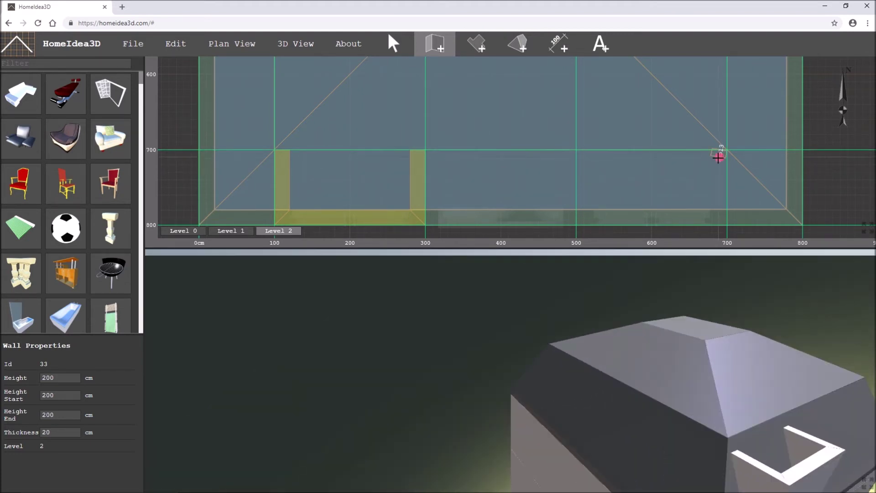
left_click(718, 218)
left_click(584, 216)
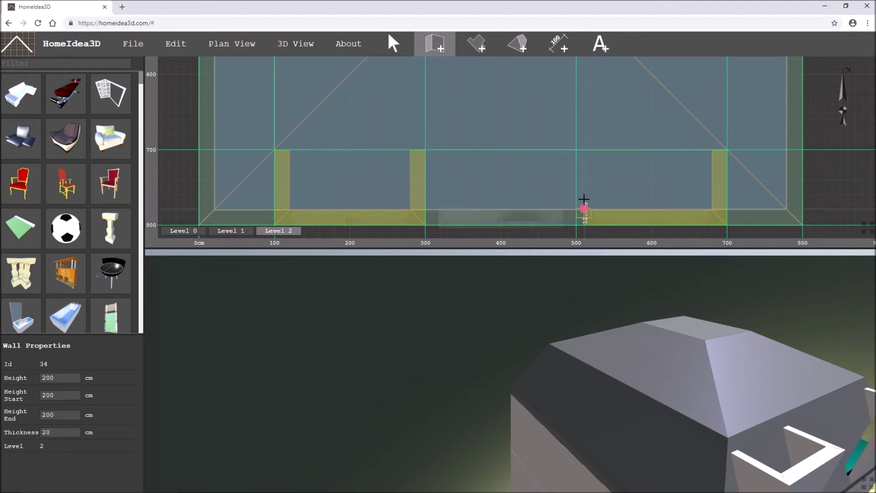
left_click(584, 151)
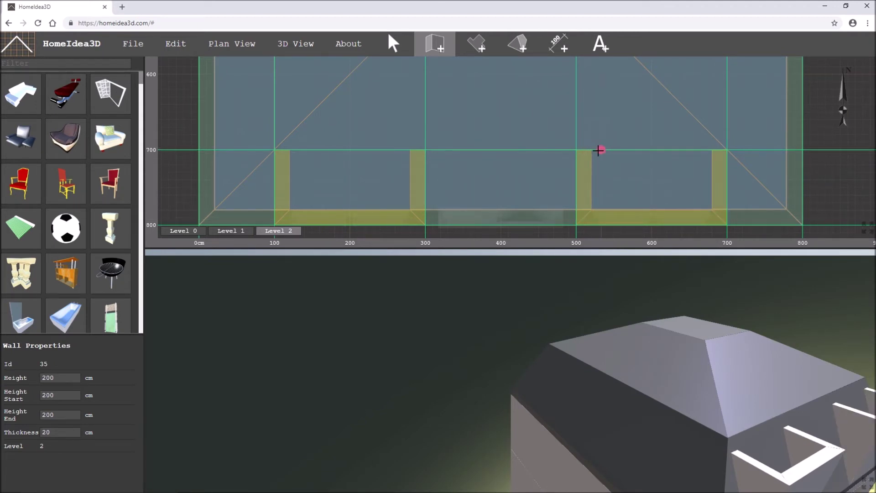
- Search the model library for "wind" and place a Double Door Window Small Panes in the west dormer's front wall
scroll(610, 172, "down", 4)
left_click_drag(727, 380, 422, 340)
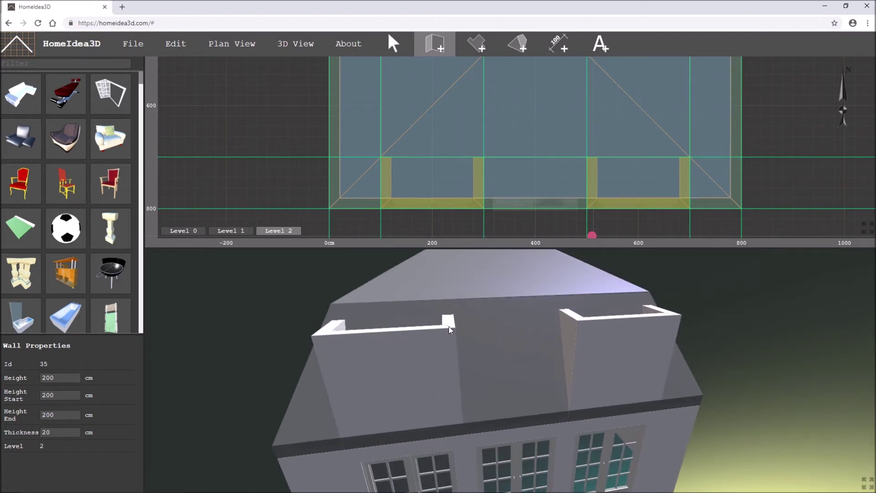
left_click_drag(455, 314, 407, 352)
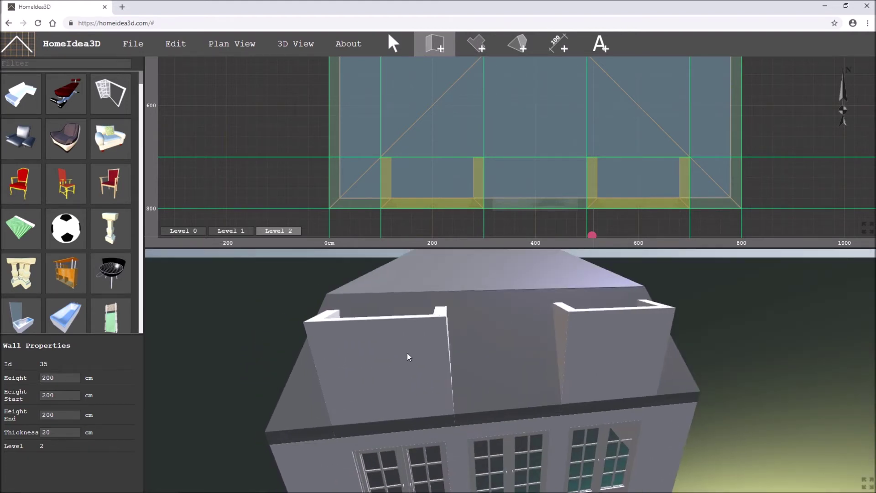
left_click(84, 64)
type("wind")
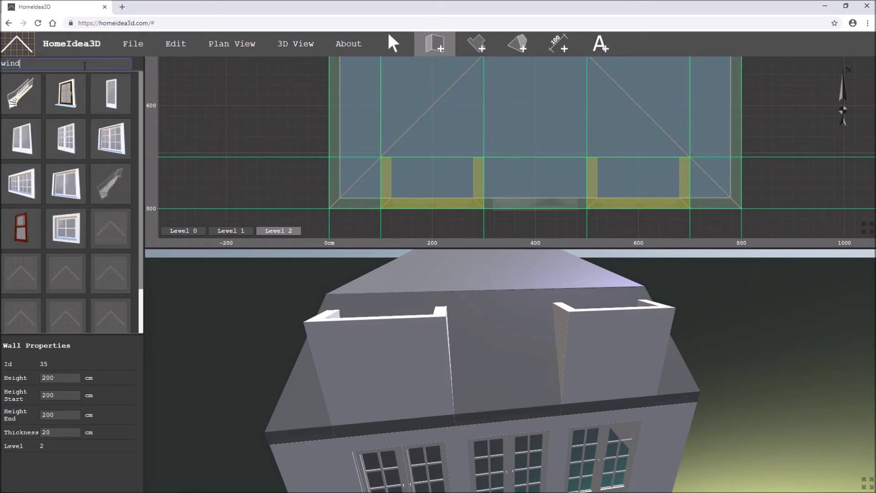
left_click(69, 138)
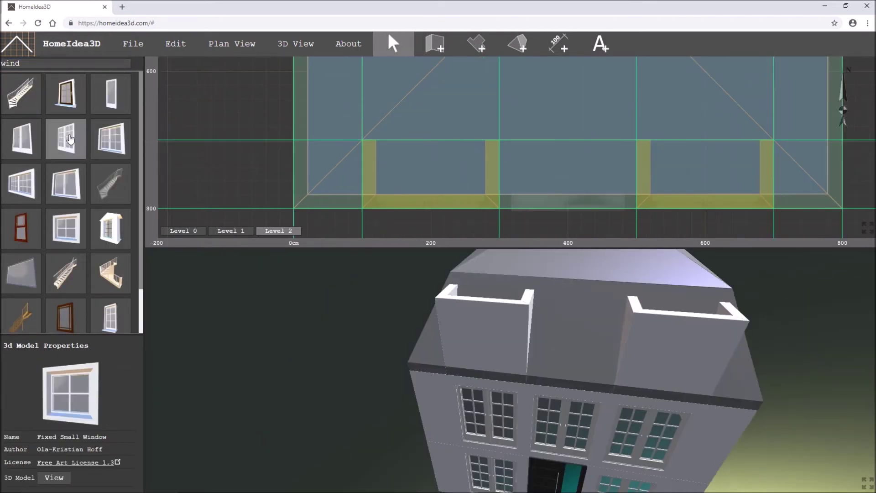
mouse_move(66, 143)
left_mouse_down()
mouse_move(190, 162)
mouse_move(371, 171)
left_mouse_up()
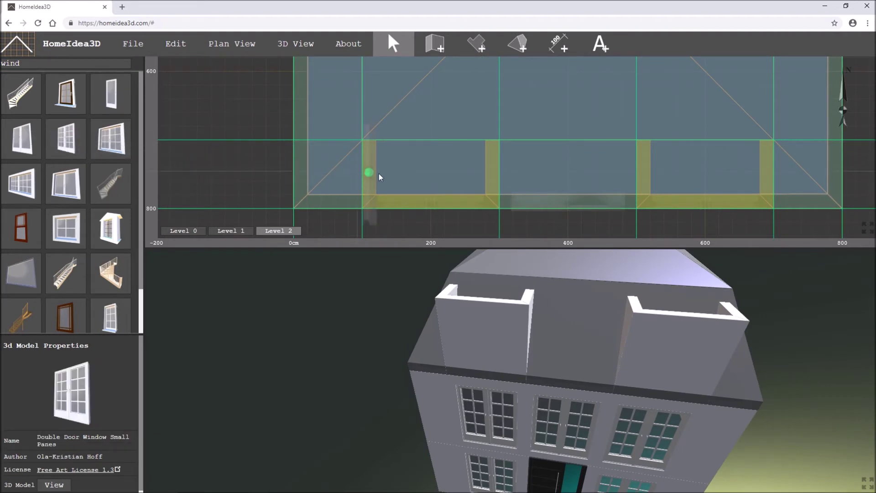
left_click_drag(429, 200, 430, 200)
scroll(433, 200, "up", 5)
scroll(437, 195, "down", 5)
left_click_drag(437, 197, 425, 200)
scroll(426, 200, "down", 2)
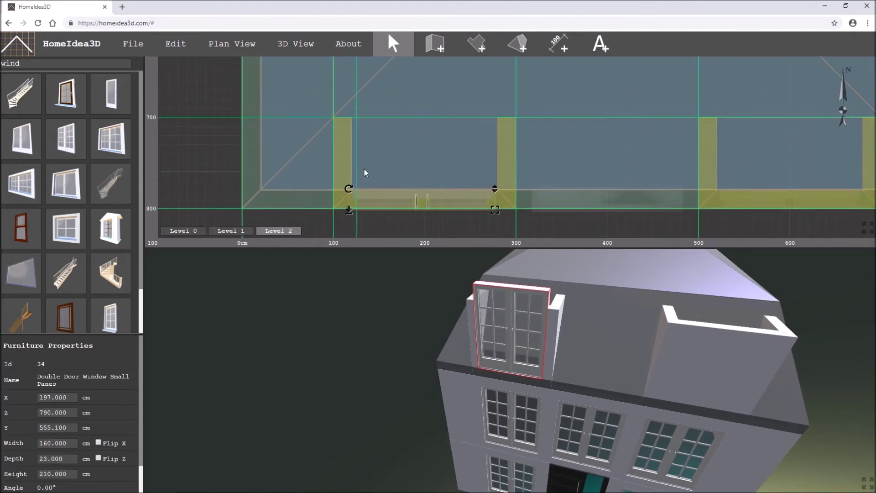
- Set a vertical guide line at 200 cm and centre the west dormer window on it
scroll(396, 163, "up", 3)
scroll(448, 163, "up", 2)
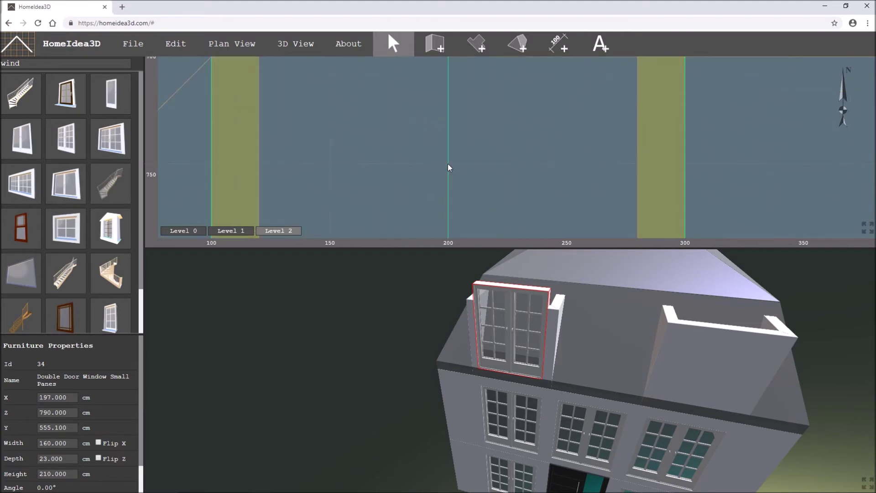
scroll(447, 164, "up", 2)
scroll(442, 173, "down", 7)
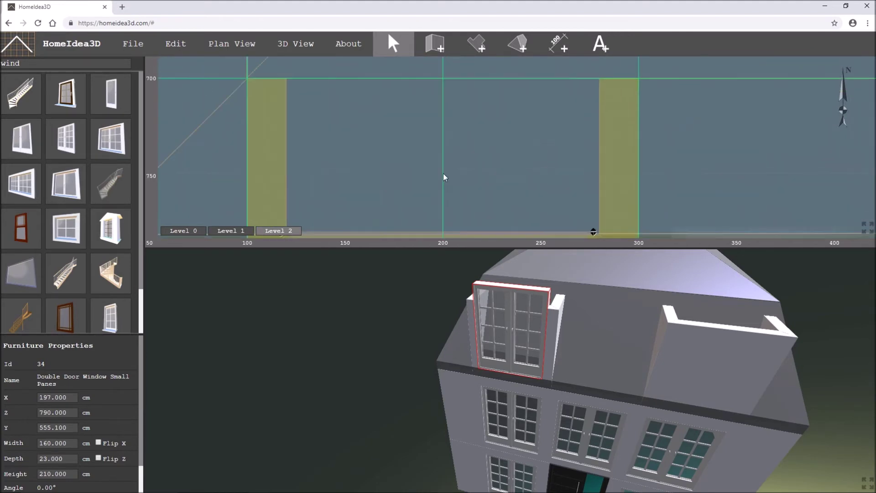
mouse_move(432, 222)
left_mouse_down()
mouse_move(465, 219)
mouse_move(428, 225)
left_mouse_up()
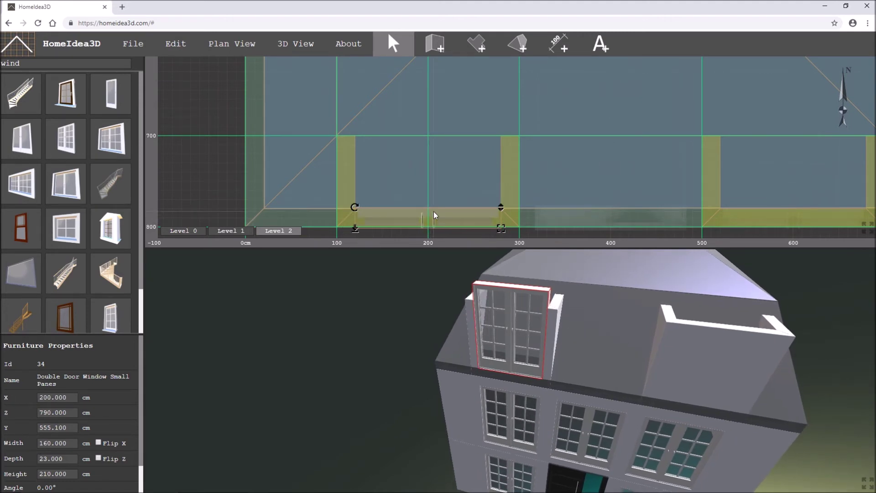
scroll(434, 214, "up", 2)
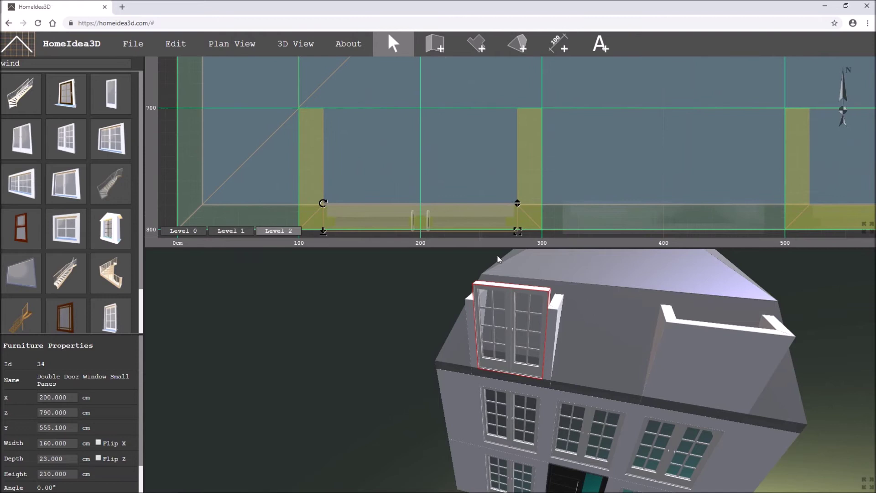
- Set the west dormer window's height to 175 cm
left_click_drag(549, 327, 515, 294)
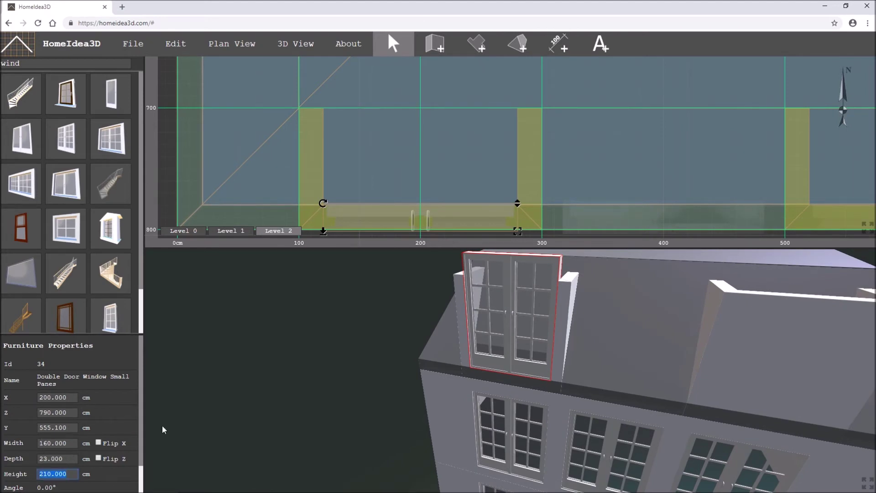
type("175")
key("Return")
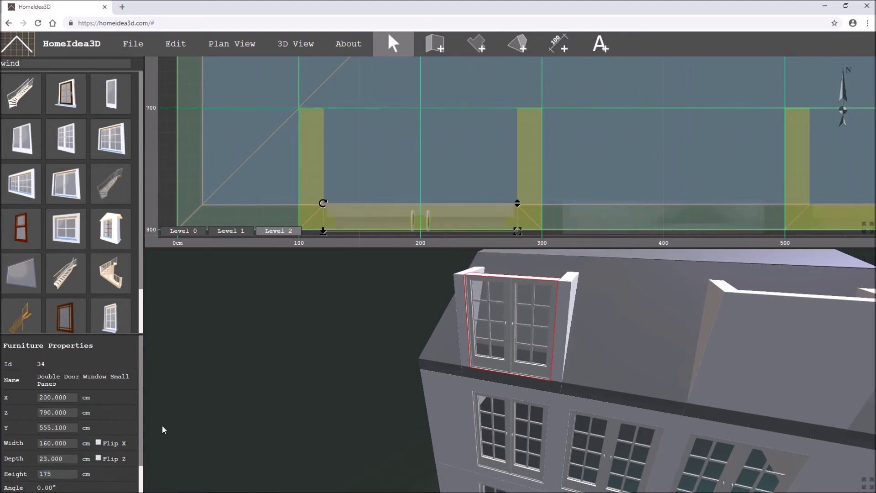
mouse_move(546, 394)
left_mouse_down()
mouse_move(583, 345)
mouse_move(540, 382)
left_mouse_up()
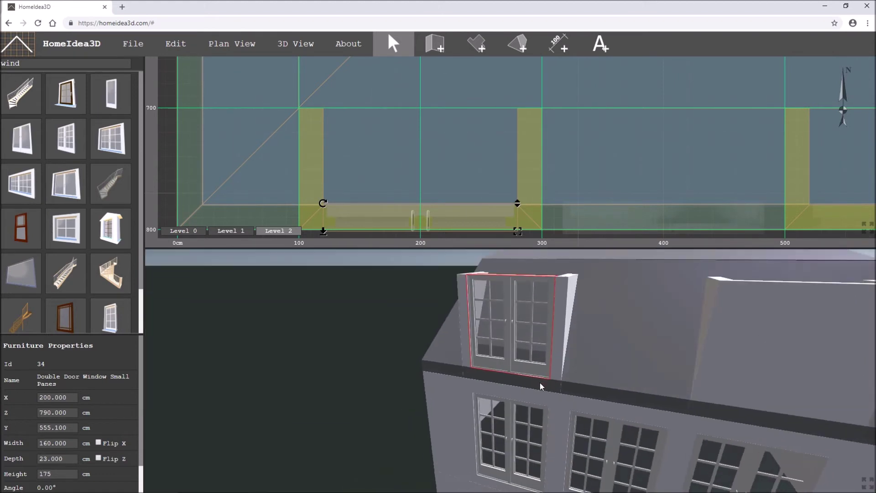
- Copy the west dormer window and place the duplicate in the east dormer's front wall
left_click_drag(541, 328, 550, 340)
left_click_drag(508, 340, 463, 335)
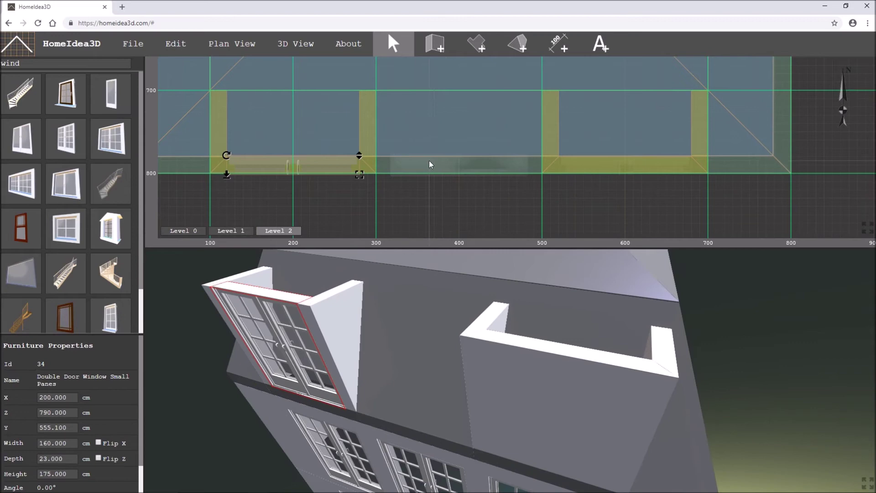
double_click(323, 167)
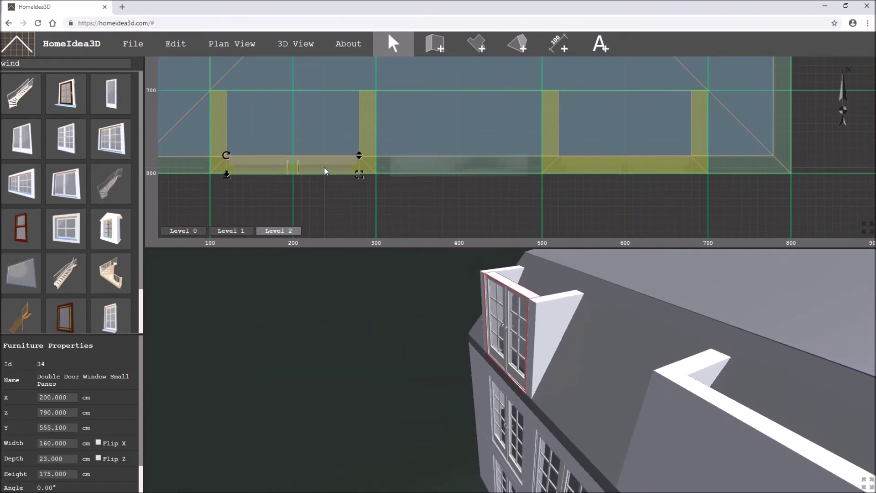
key("ctrl+c")
key("ctrl+v")
left_click_drag(328, 183, 591, 152)
- Set a vertical guide line at 600 cm and centre the east dormer window on it
scroll(635, 181, "up", 5)
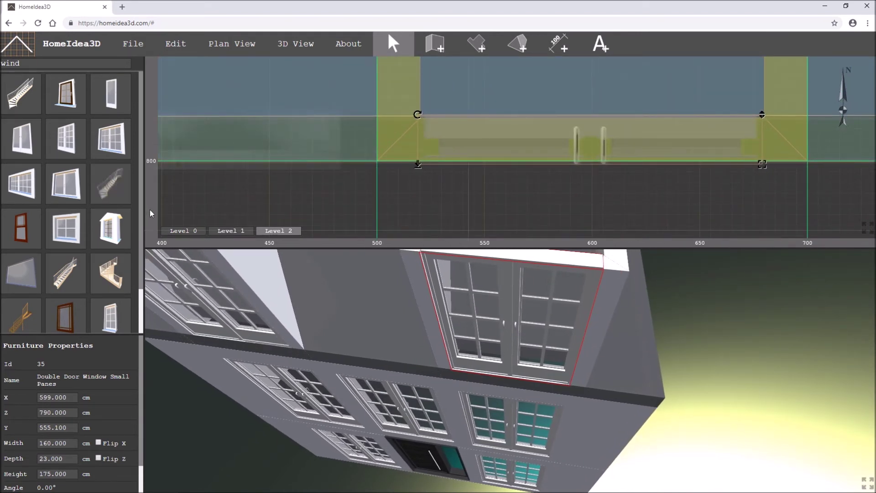
scroll(587, 172, "up", 2)
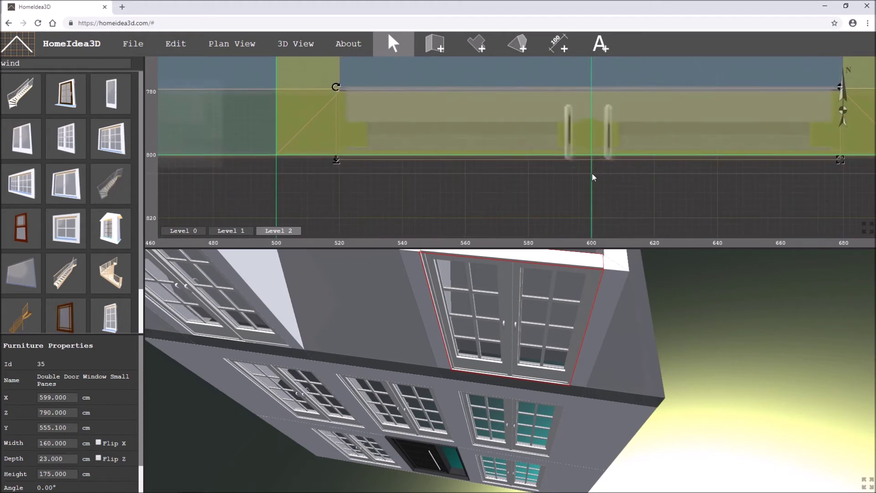
mouse_move(577, 131)
left_mouse_down()
mouse_move(557, 122)
mouse_move(592, 124)
left_mouse_up()
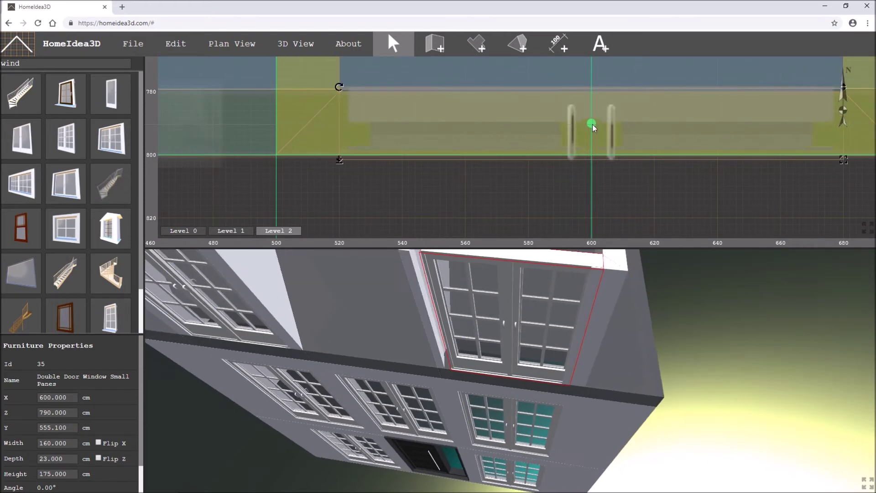
- Shorten the lower front roof from its west end to the 700 cm guide line, leaving only the part east of the east dormer
scroll(593, 124, "down", 3)
left_click_drag(576, 329, 448, 350)
scroll(265, 141, "down", 1)
scroll(358, 159, "down", 2)
right_click_drag(611, 175, 711, 203)
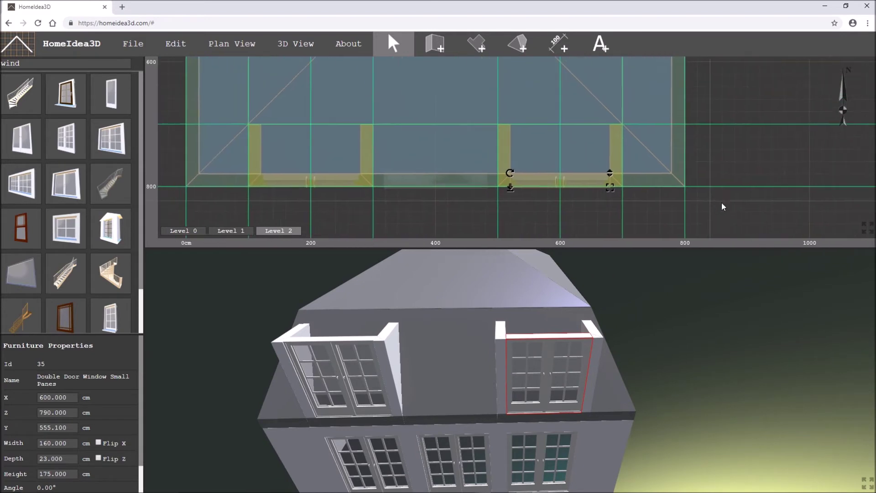
scroll(710, 204, "down", 1)
left_click(393, 44)
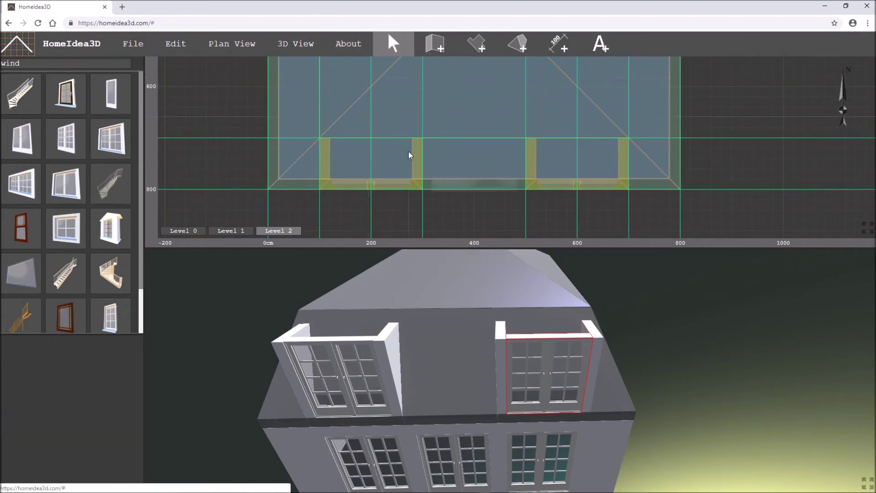
left_click(306, 166)
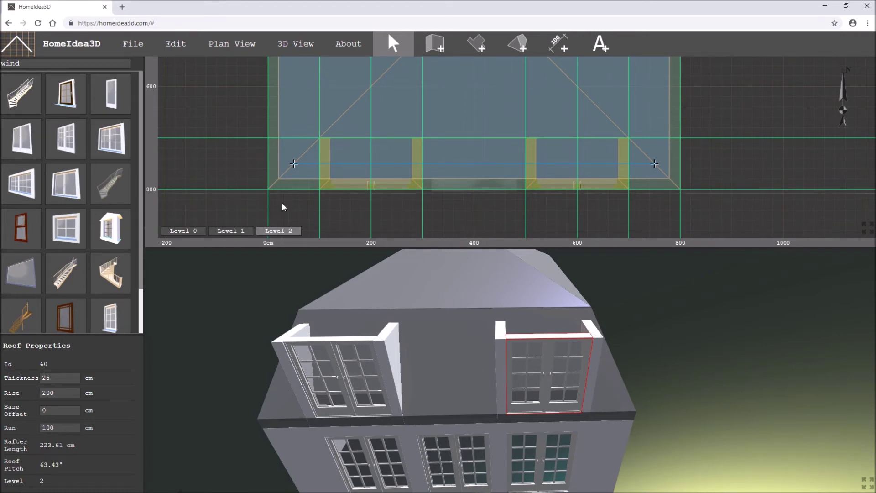
left_click_drag(295, 163, 628, 163)
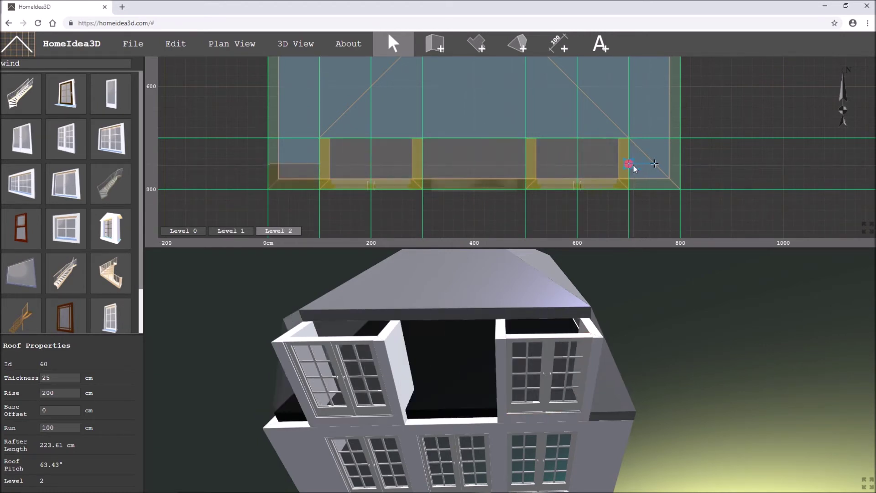
- Set the default roof settings to a 100 cm run, 200 cm rise and 0 cm base offset
left_click(529, 51)
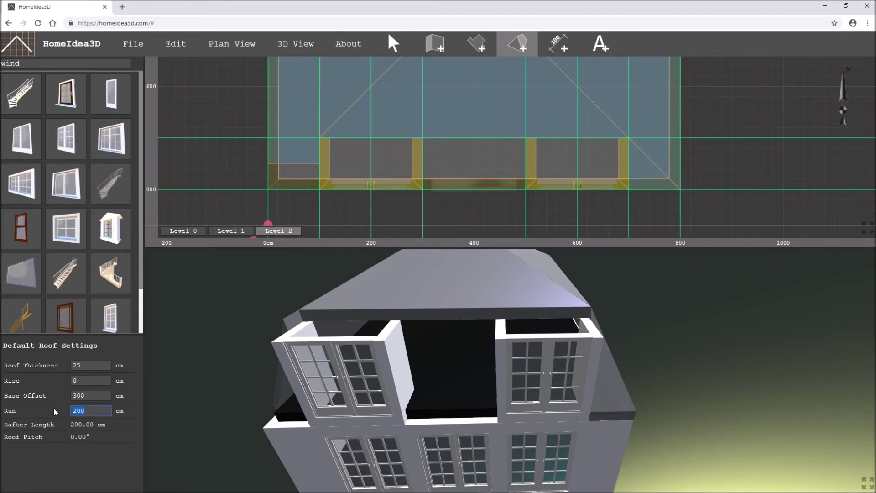
type("100")
key("Tab")
type("200")
key("Tab")
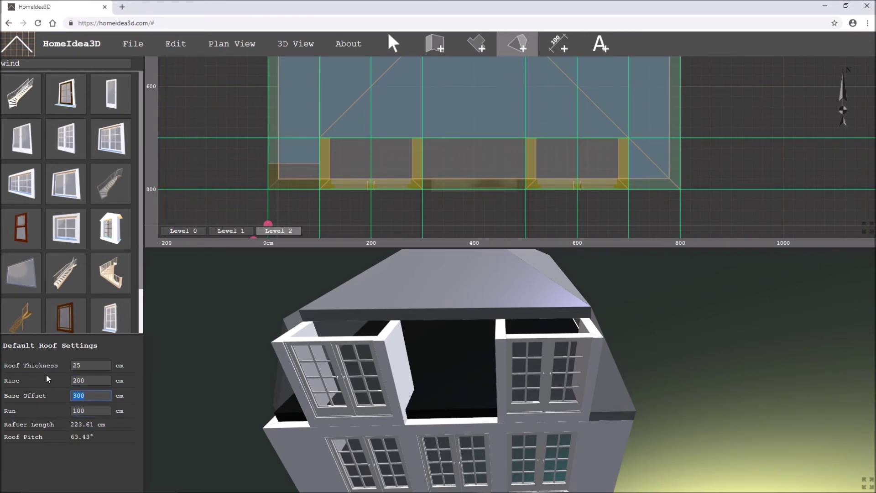
type("0")
key("Tab")
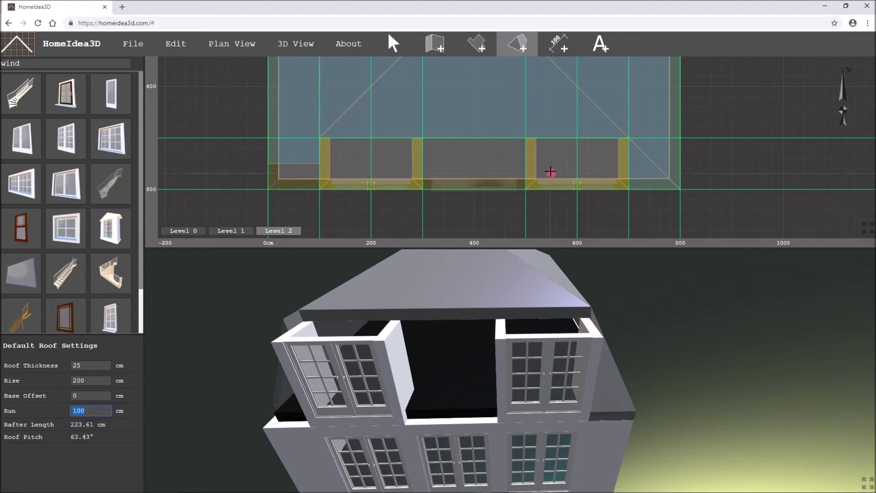
- Draw lower front roof sections between the two dormers and between the house's west edge and the west dormer
left_click(523, 159)
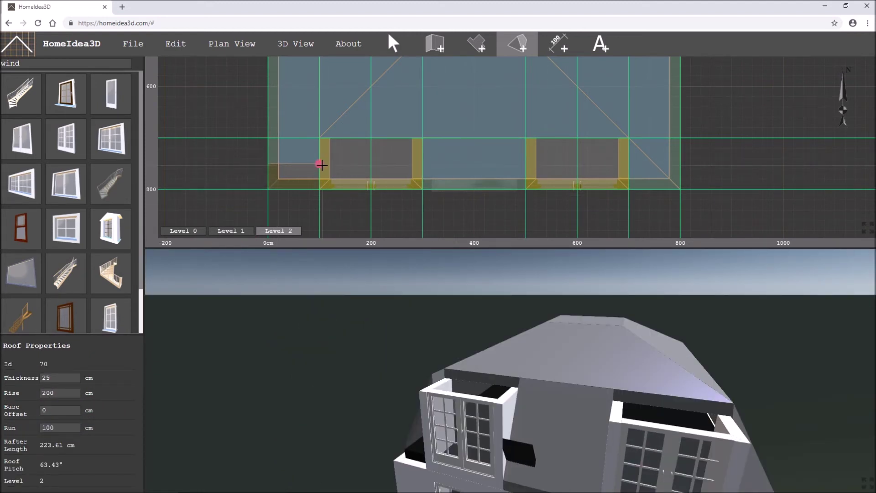
left_click_drag(476, 328, 571, 455)
right_click_drag(571, 455, 521, 438)
left_click_drag(520, 438, 537, 415)
scroll(530, 396, "up", 5)
scroll(531, 395, "down", 5)
scroll(538, 396, "up", 2)
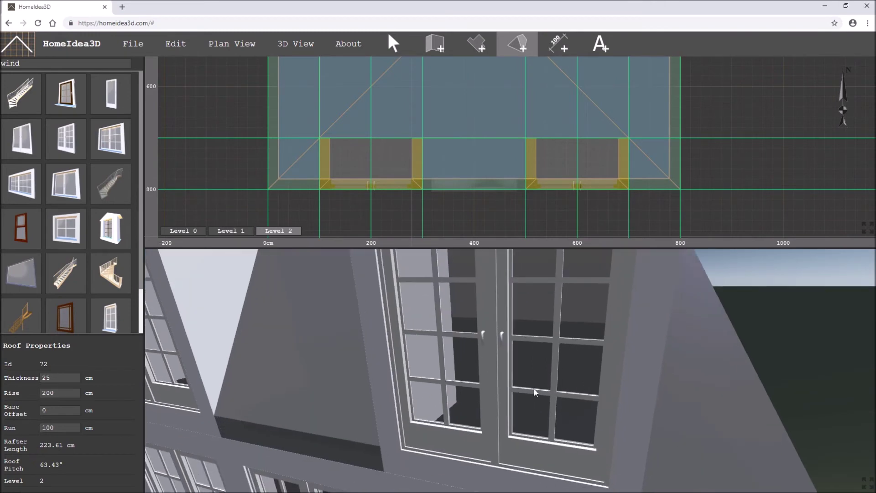
- Examine the dormers against the roof in 3D and check the height of the west dormer's west side wall
left_click_drag(536, 393, 395, 369)
scroll(523, 384, "up", 3)
scroll(523, 386, "down", 3)
scroll(565, 393, "down", 5)
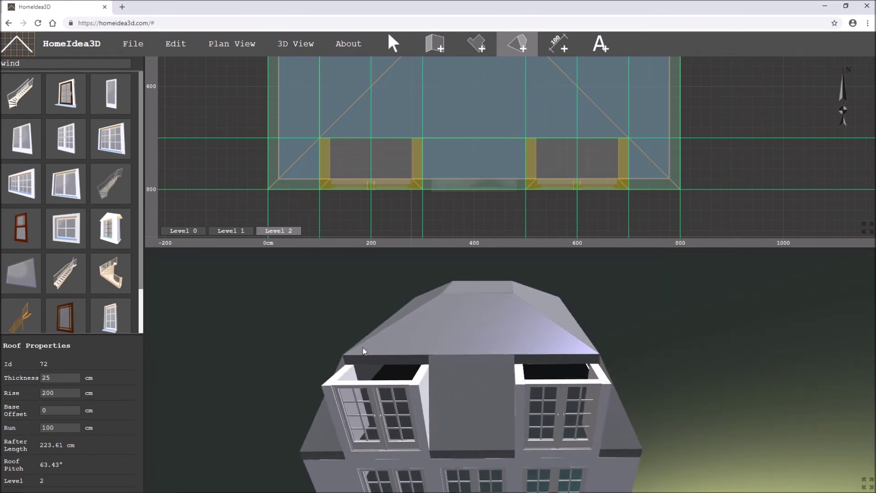
left_click_drag(423, 343, 483, 332)
scroll(502, 347, "up", 5)
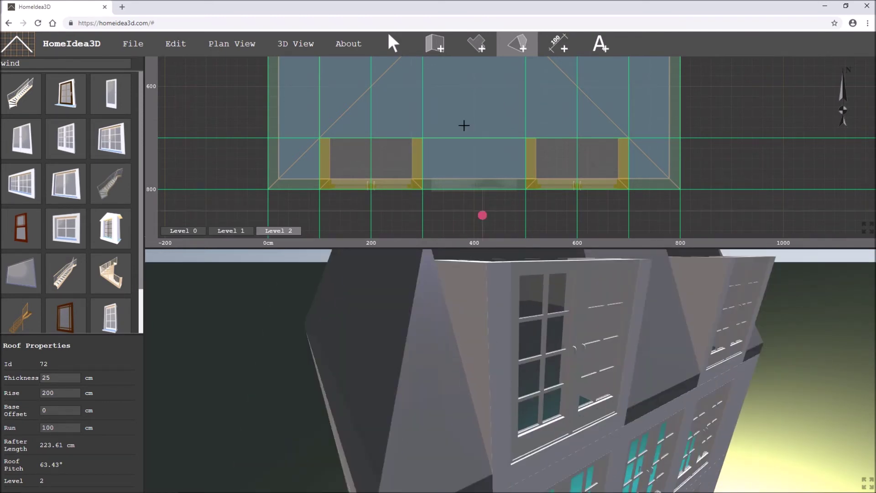
left_click(393, 44)
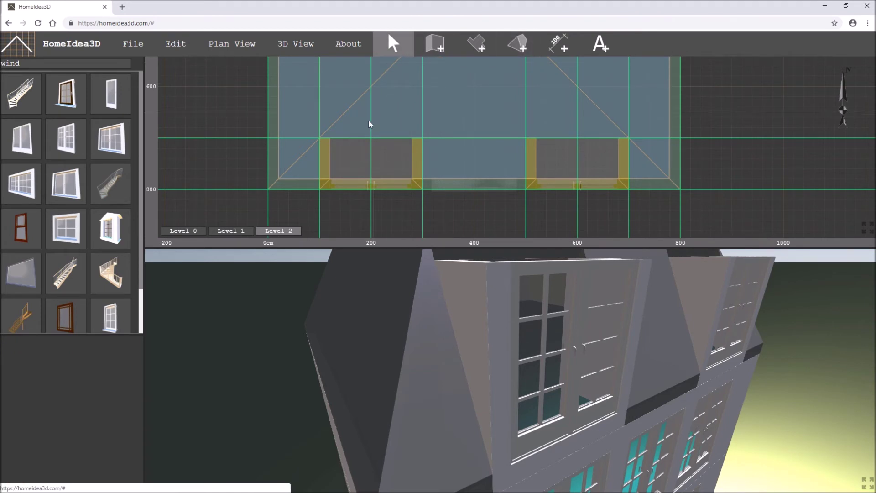
left_click(326, 155)
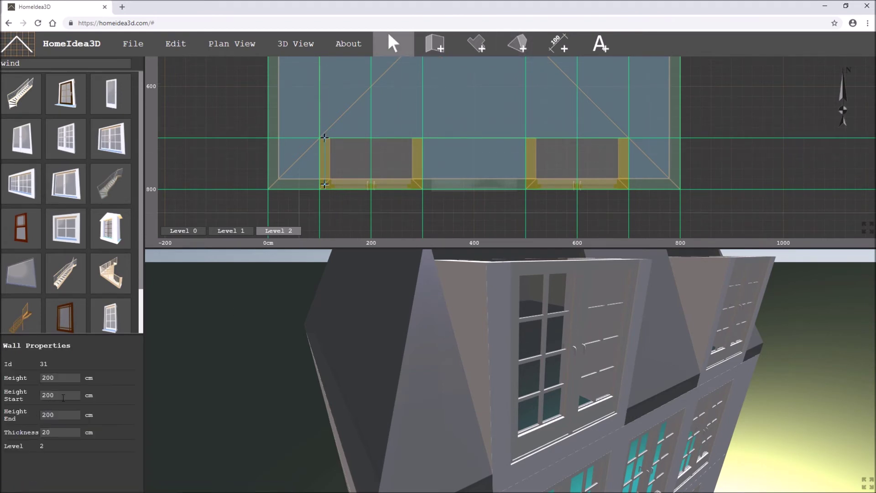
scroll(511, 349, "down", 5)
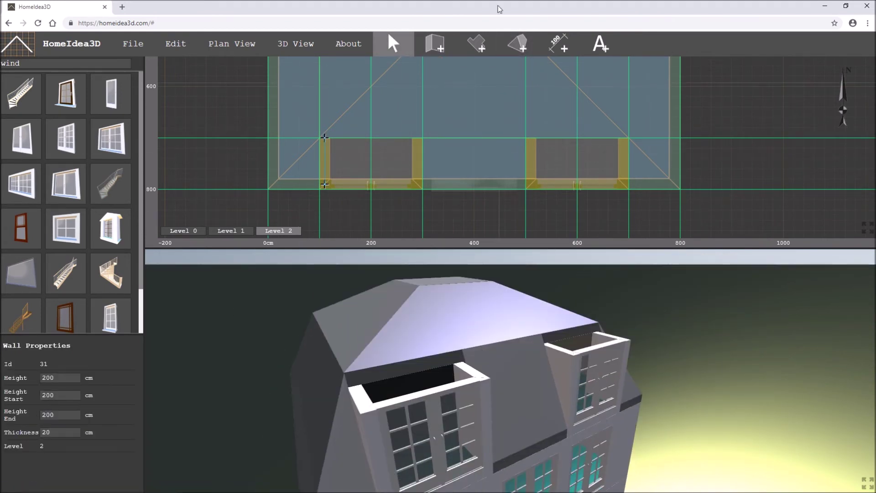
- Set a horizontal guide line at 600 cm and change the default roof rise to 100 cm
left_click(515, 48)
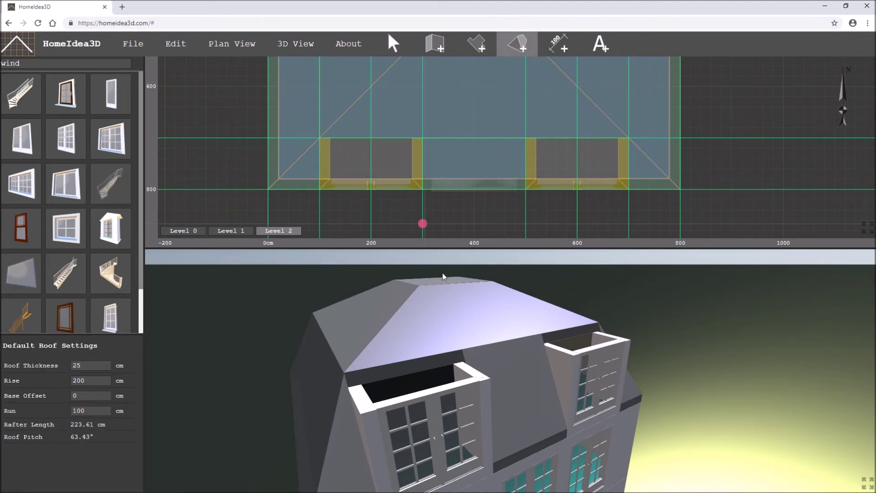
scroll(421, 155, "up", 2)
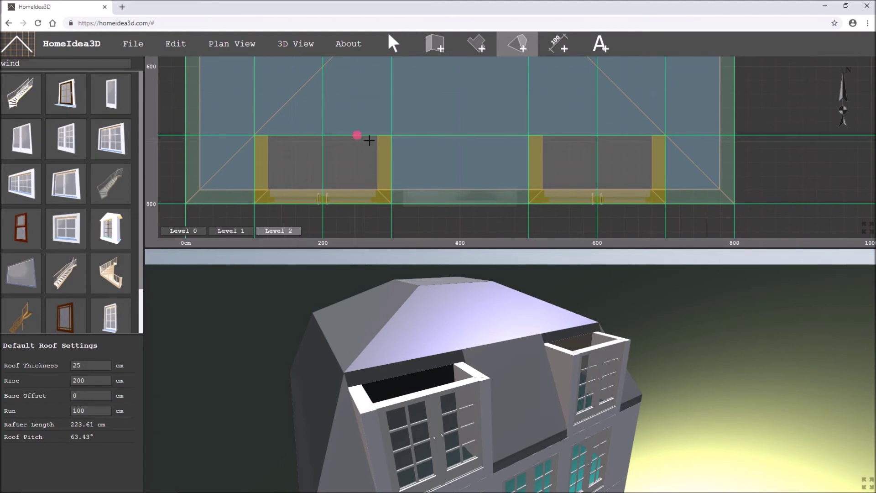
scroll(370, 160, "down", 2)
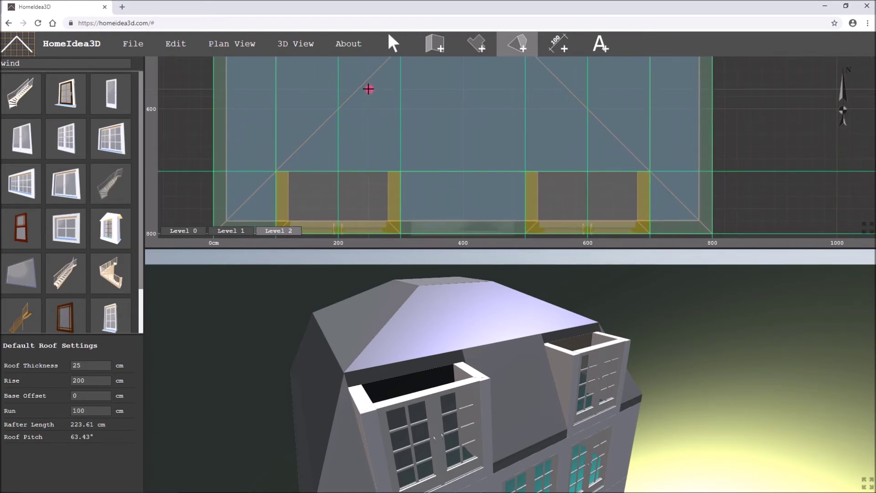
left_click_drag(426, 396, 472, 296)
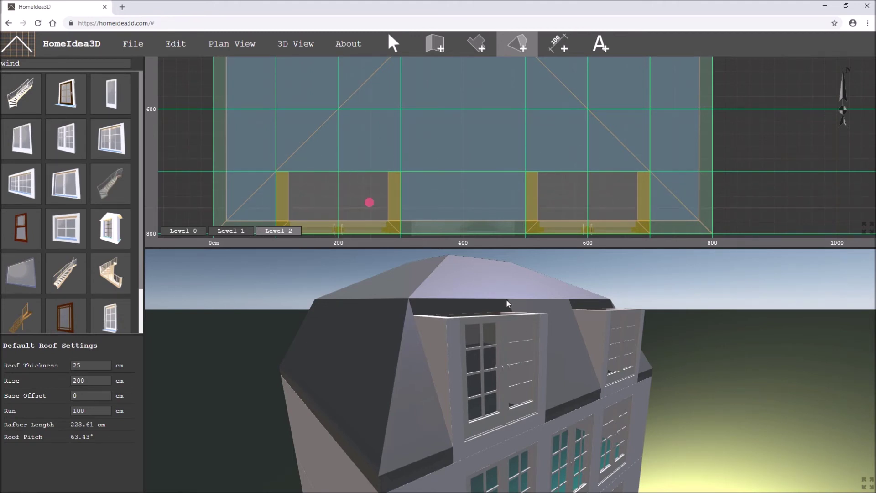
type("100")
key("Tab")
key("Tab")
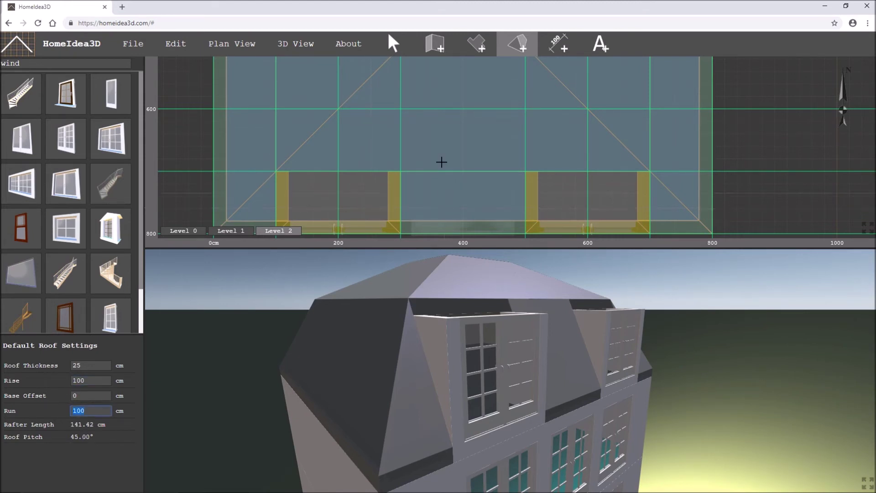
- Draw the east slope of the west dormer's roof from the 600 cm guide line to the front wall line at 800 cm
scroll(396, 155, "up", 1)
left_click_drag(368, 105, 375, 195)
scroll(362, 217, "down", 1)
middle_click_drag(374, 196, 387, 145)
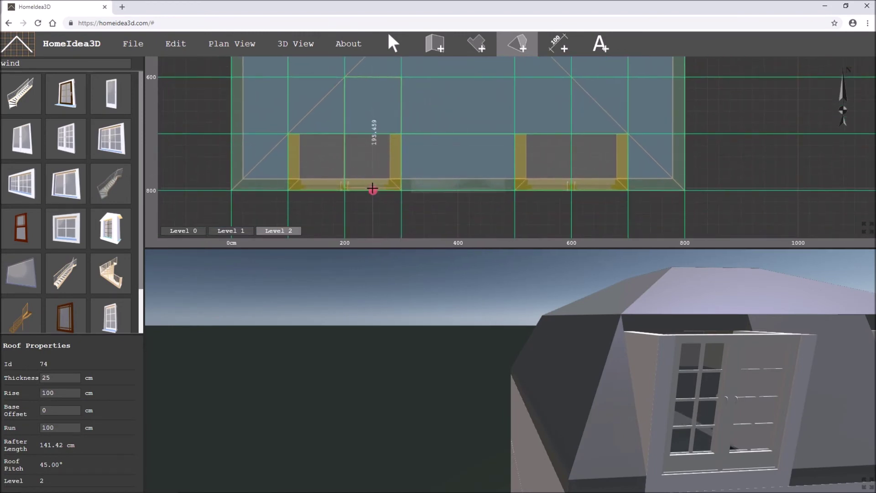
left_click(372, 190)
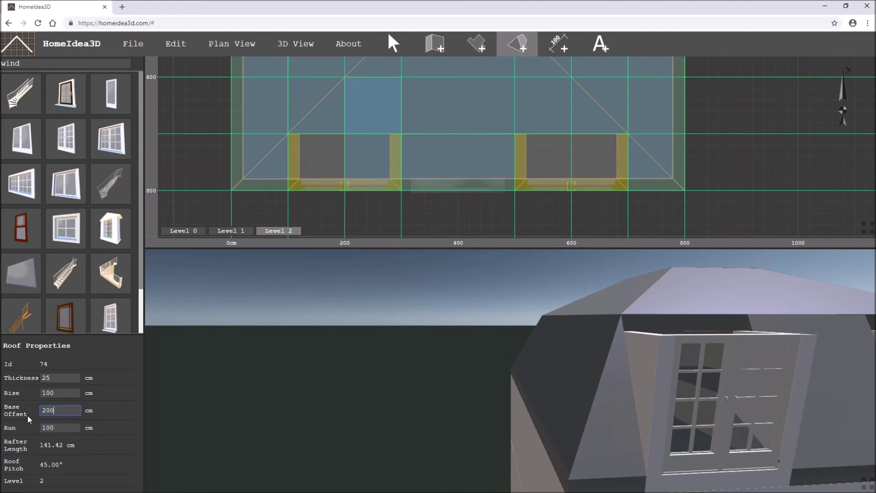
- Set the west dormer's east roof slope to a base offset of 200 cm and a rise of 50 cm
type("0")
key("Tab")
left_click_drag(740, 340, 638, 330)
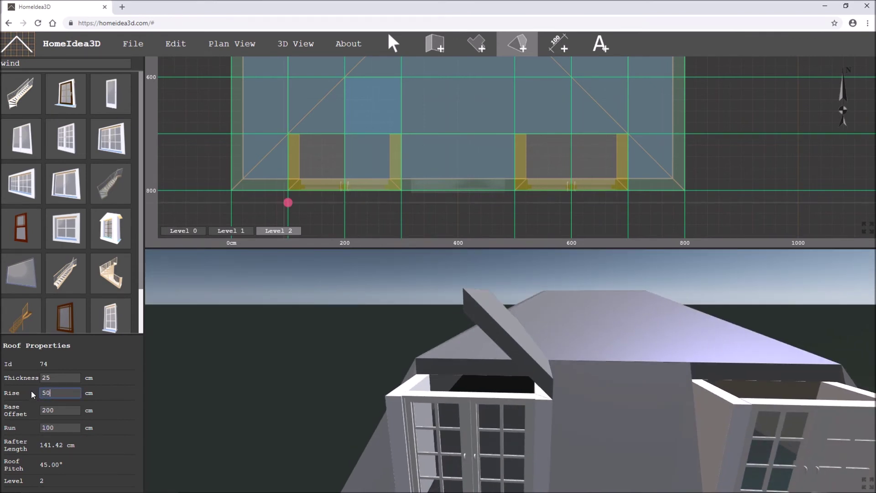
type("50")
key("Tab")
mouse_move(547, 383)
left_mouse_down()
mouse_move(562, 371)
mouse_move(522, 374)
left_mouse_up()
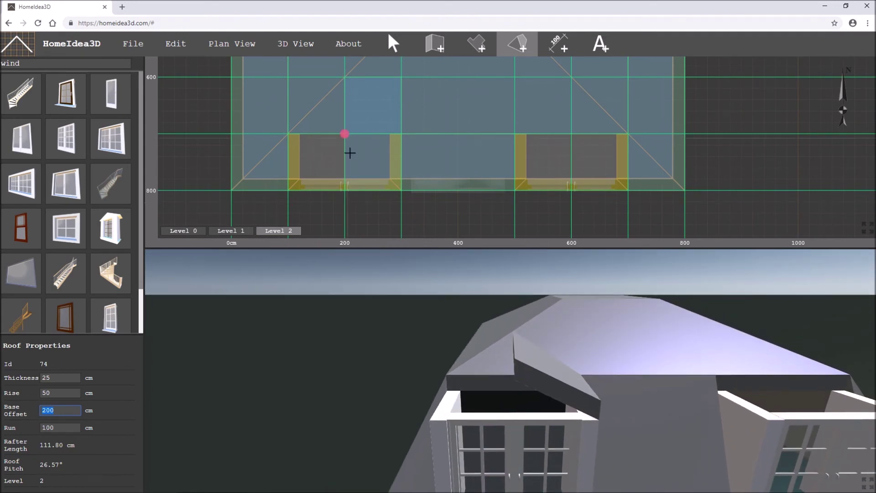
- Draw the west slope of the west dormer's roof and give it a 50 cm rise and 200 cm base offset
left_click_drag(317, 186, 315, 78)
left_click_drag(559, 413, 539, 389)
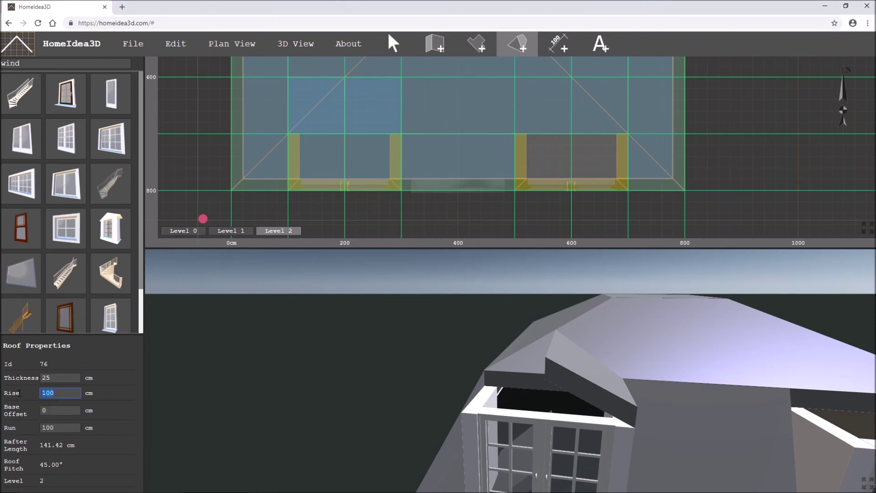
key("Tab")
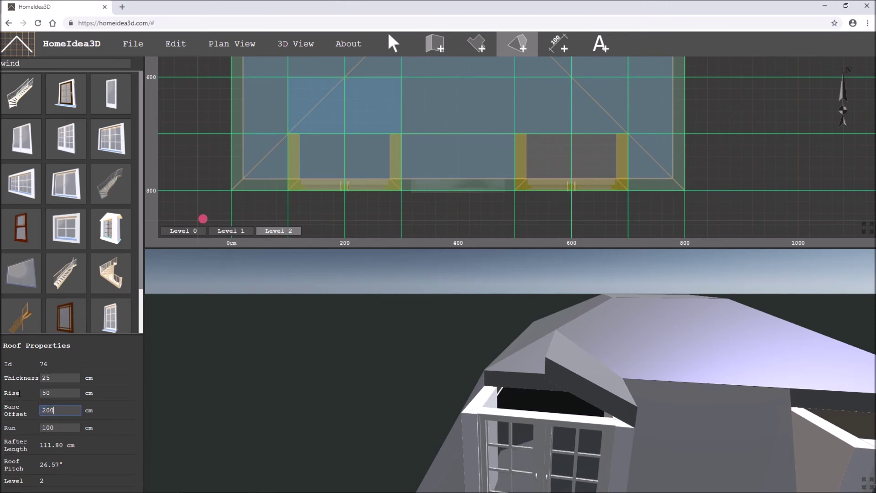
key("Tab")
left_click_drag(663, 422, 478, 382)
- Set the default roof settings to a 50 cm rise and a 200 cm base offset
left_click(521, 45)
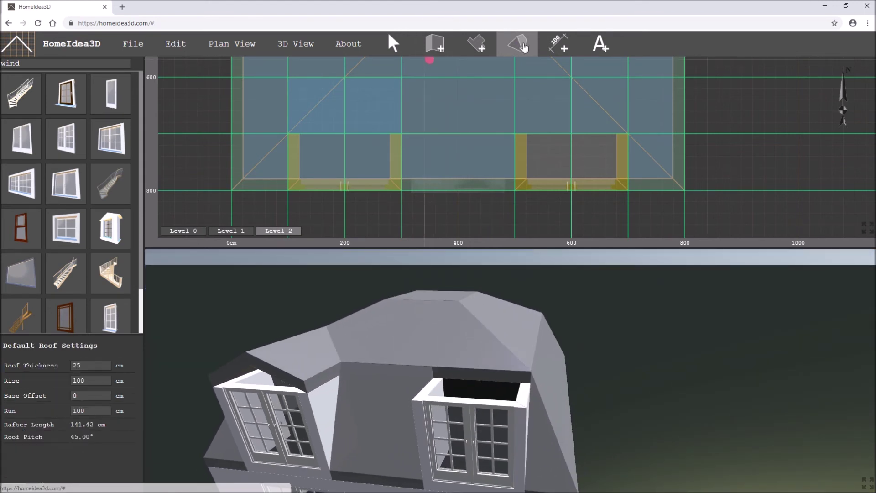
type("50")
key("Tab")
type("200")
key("Tab")
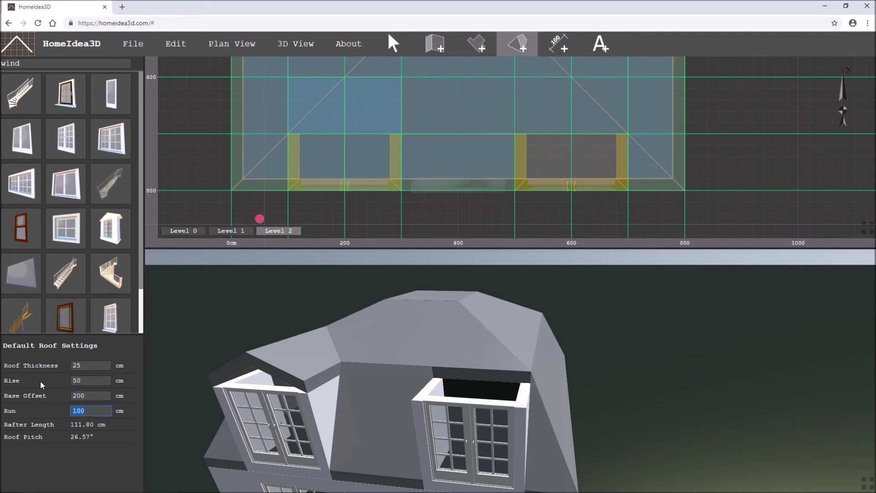
- Draw the east and west roof slopes over the east dormer between the 600 cm and 800 cm guide lines
left_click(602, 78)
left_click(599, 190)
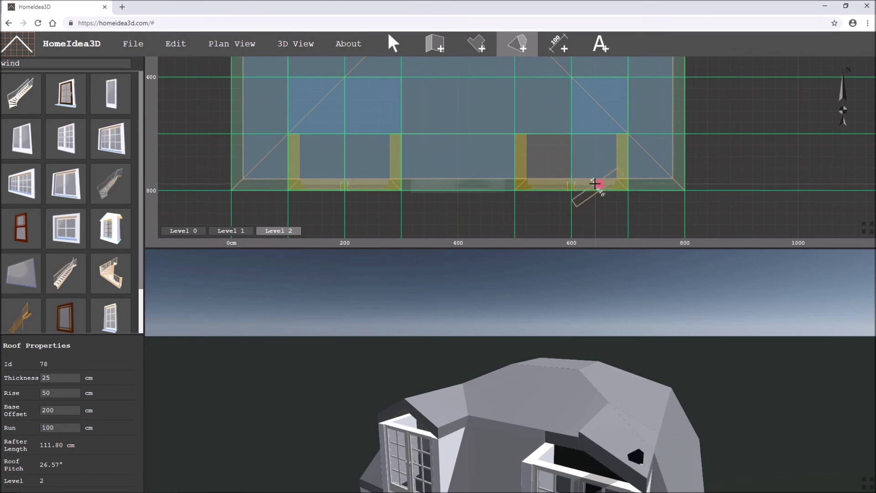
left_click(547, 190)
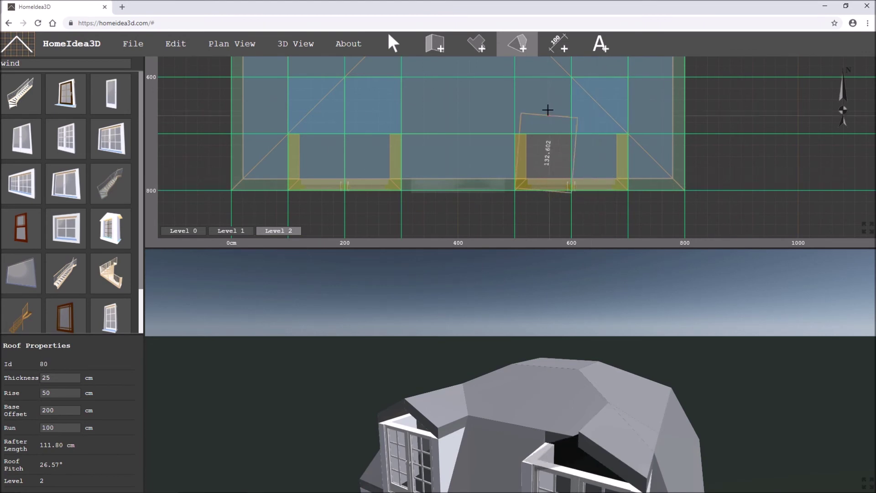
left_click(543, 78)
left_click_drag(597, 417, 494, 335)
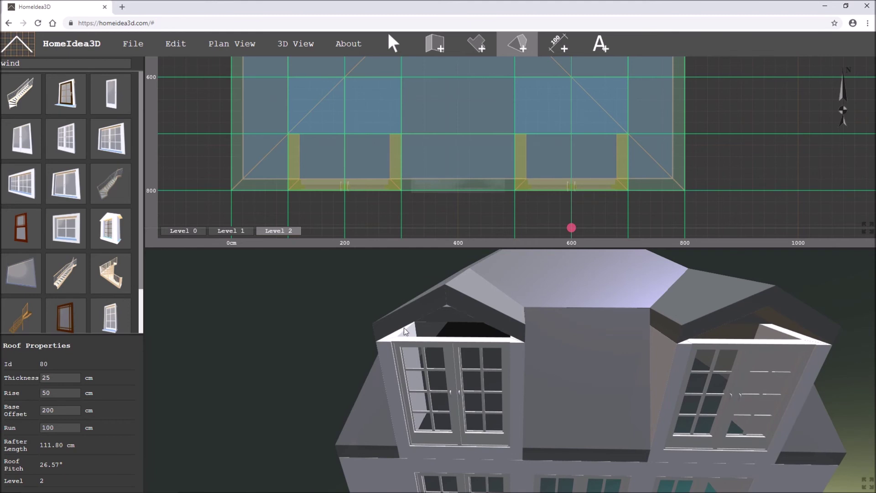
- Shorten the west dormer's front wall so its east end stops at the 200 cm guide line
scroll(337, 102, "up", 1)
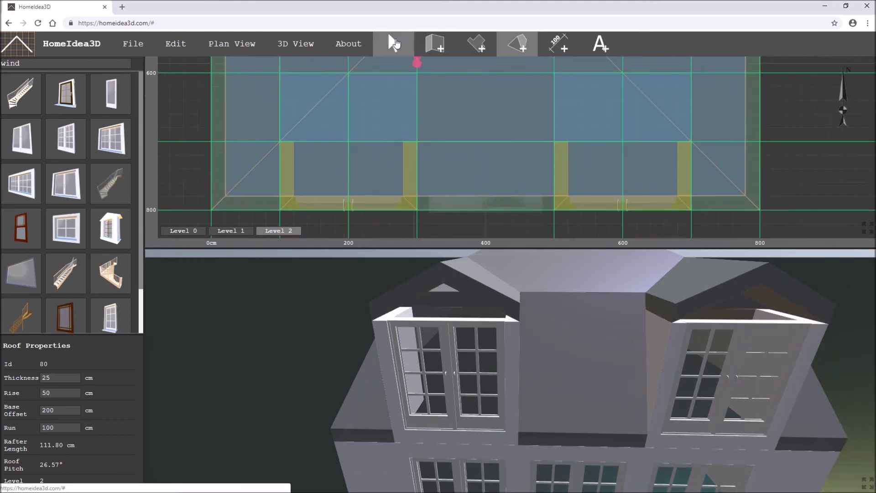
left_click(393, 44)
left_click(404, 207)
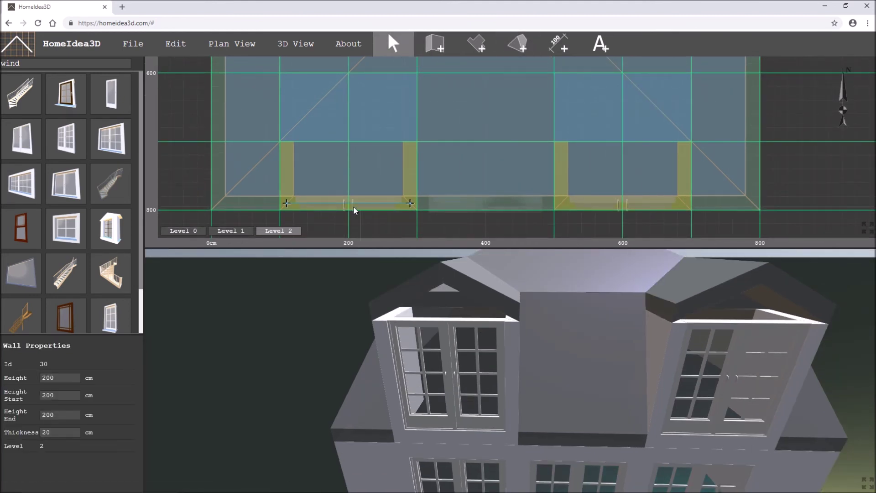
left_click_drag(410, 202, 359, 204)
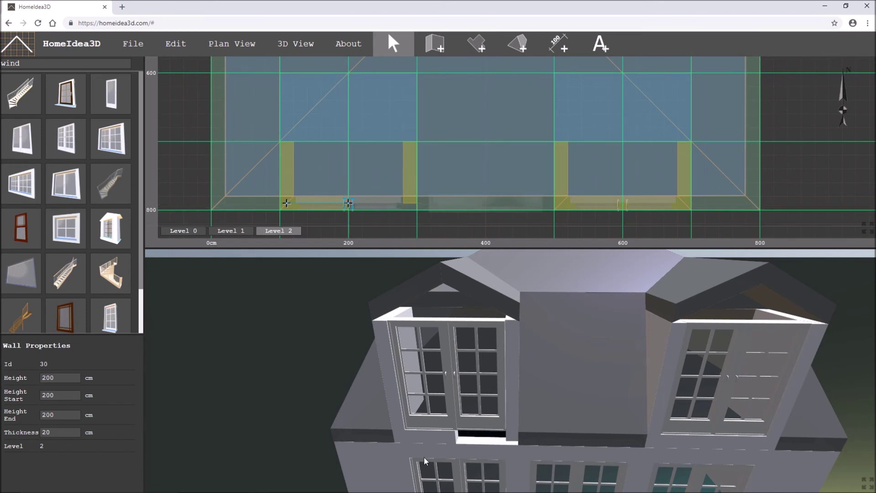
left_click_drag(454, 431, 450, 402)
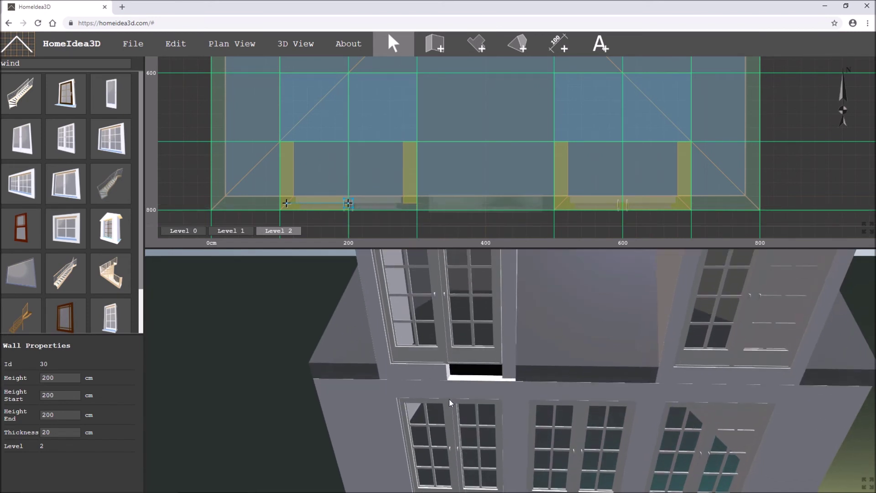
- Draw a wall from the west dormer's front east corner to the 200 cm guide line, closing the front
left_click(434, 44)
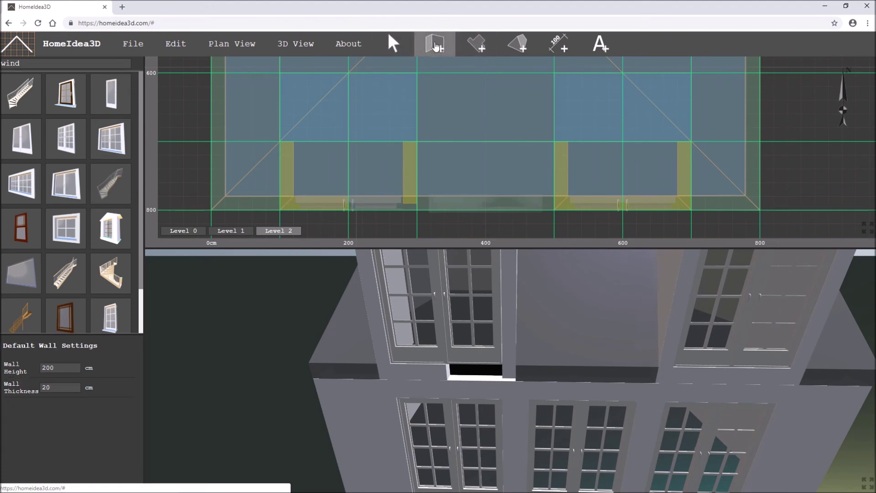
left_click(409, 203)
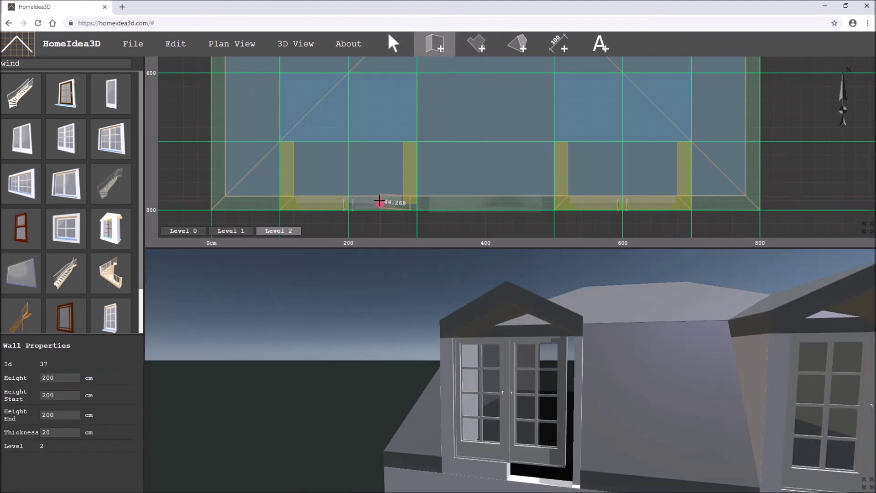
left_click(349, 204)
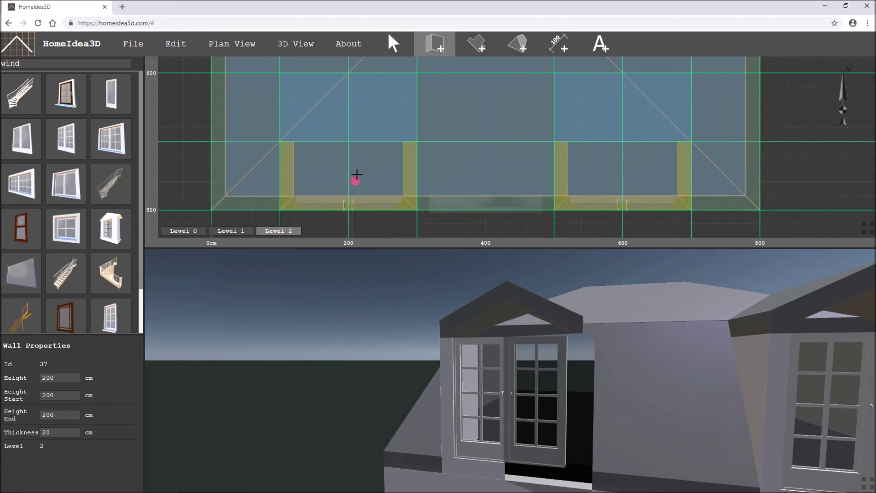
scroll(392, 214, "down", 1)
left_click_drag(528, 387, 423, 289)
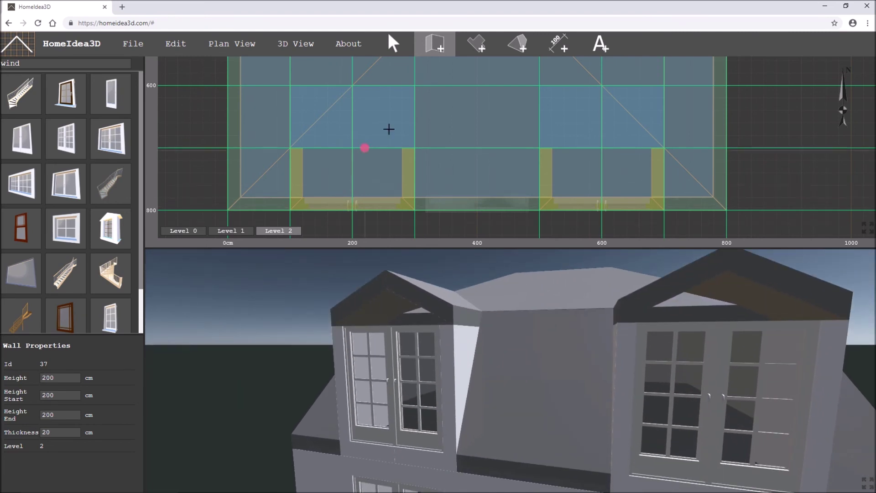
- Set the end height of the east half of the west dormer's front wall to 250 cm
left_click(393, 43)
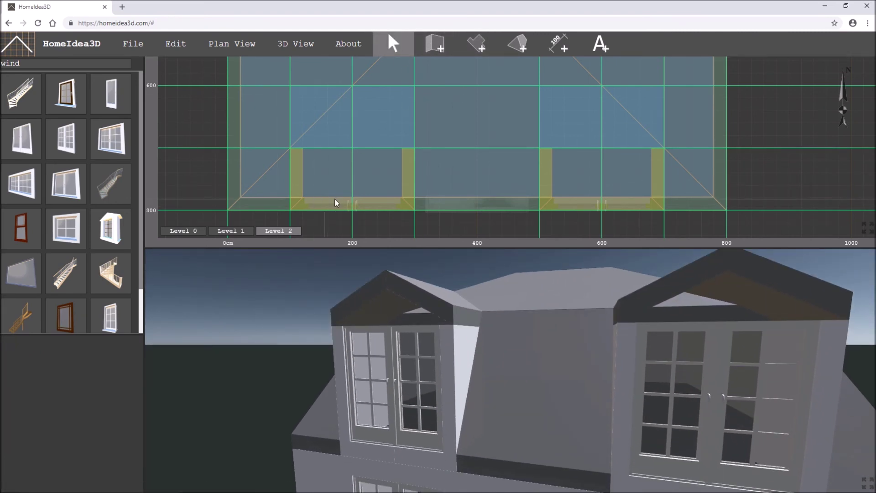
left_click(405, 209)
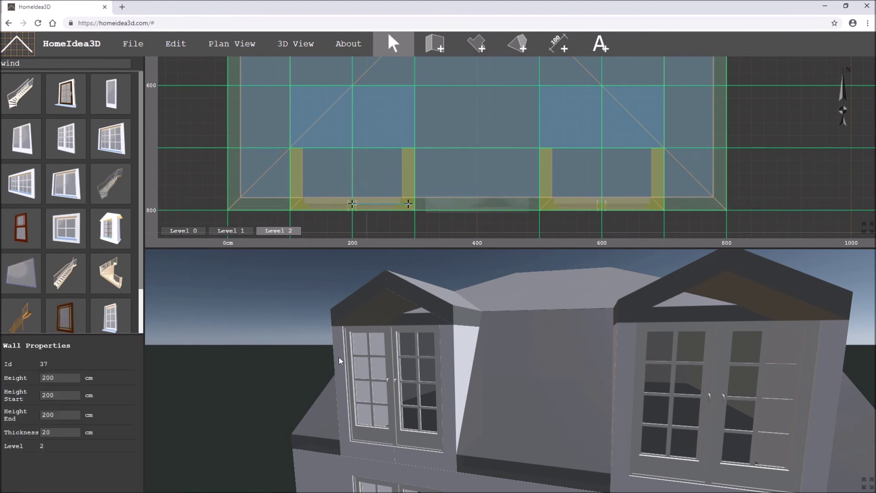
left_click_drag(390, 295, 424, 350)
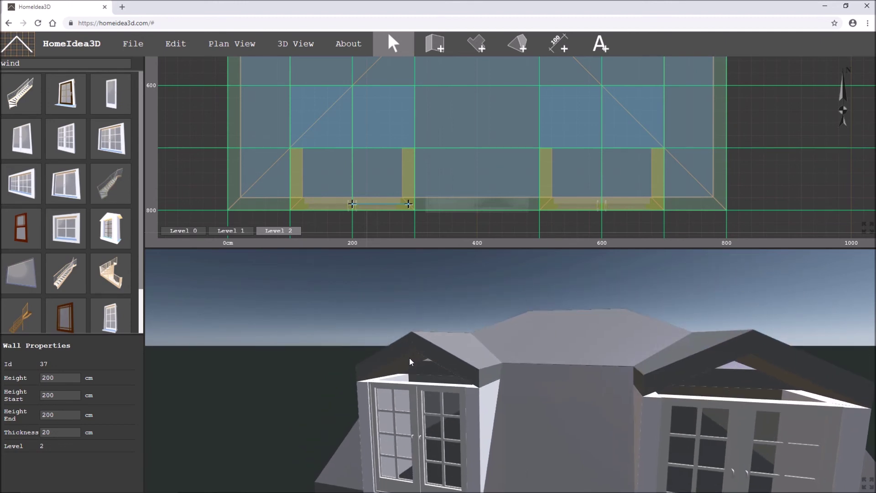
left_click_drag(417, 351, 421, 329)
scroll(428, 309, "up", 4)
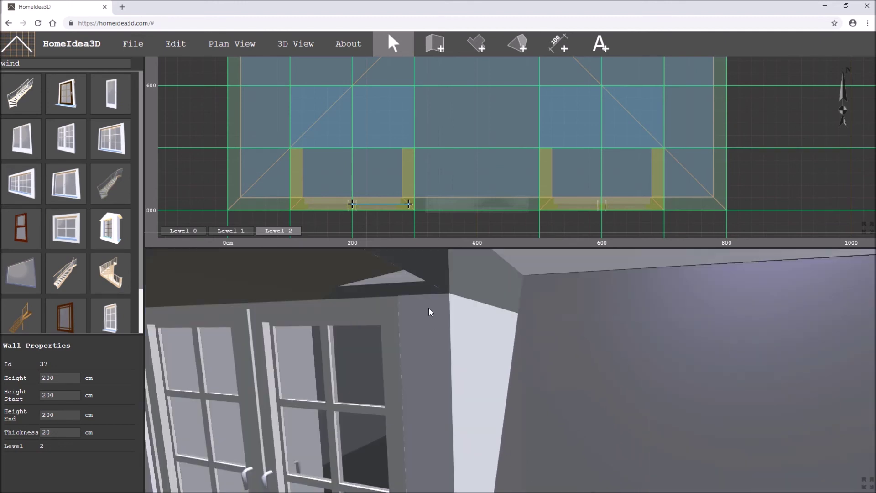
right_click_drag(429, 308, 480, 321)
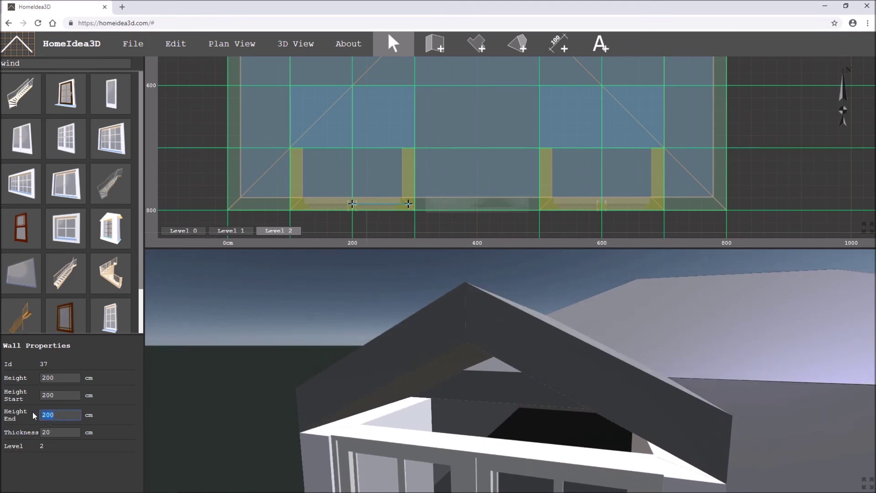
type("0")
key("Return")
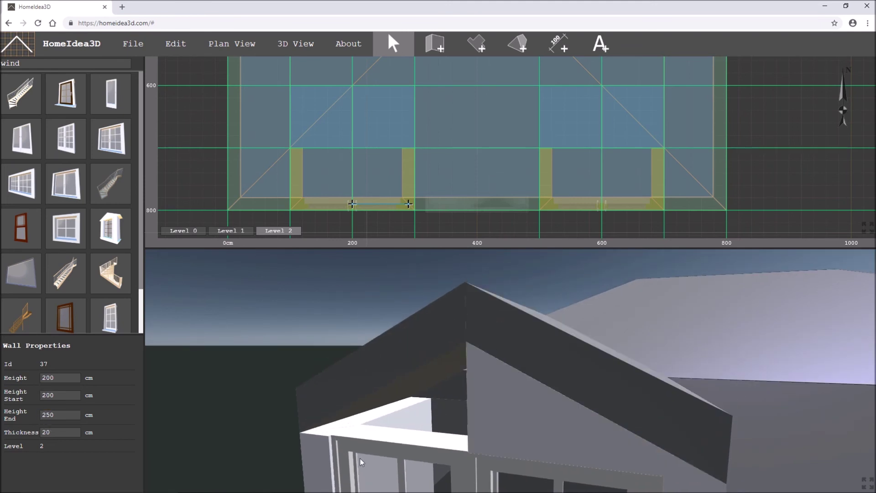
- Set the start height of the west half of the west dormer's front wall to 250 cm
left_click(297, 205)
double_click(57, 396)
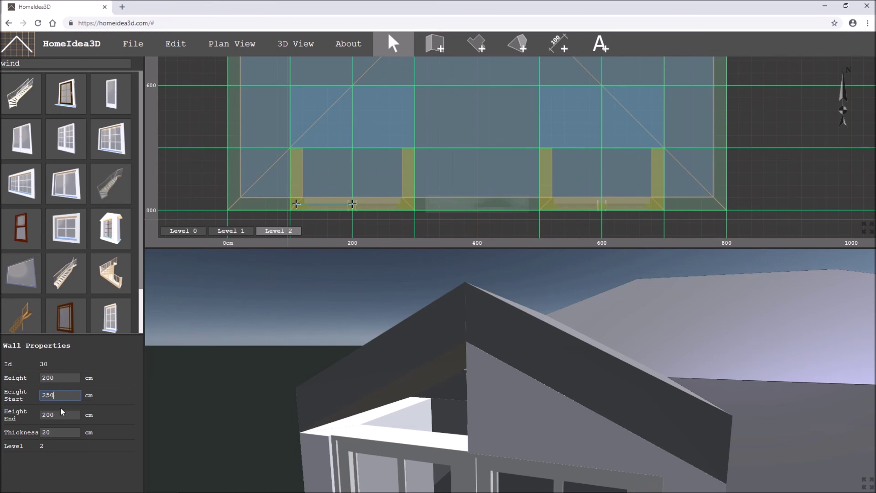
key("Tab")
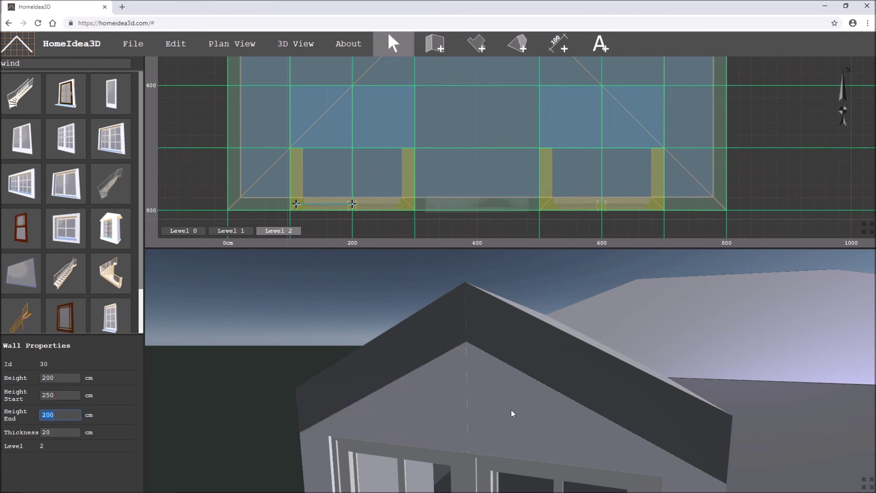
right_click_drag(494, 429, 522, 397)
scroll(523, 392, "down", 5)
scroll(522, 391, "down", 2)
- Shorten the east dormer's front wall so its east end stops at the 600 cm guide line
right_click_drag(568, 445, 444, 390)
left_click_drag(504, 342, 504, 363)
left_click(656, 209)
left_click_drag(657, 205, 601, 204)
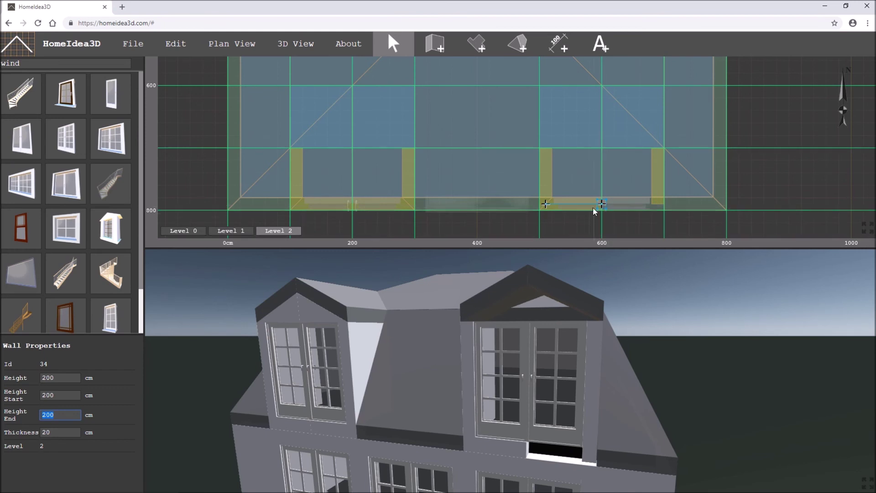
- Draw a wall from the east dormer's front east corner to the 600 cm guide line
left_click(437, 44)
left_click(662, 204)
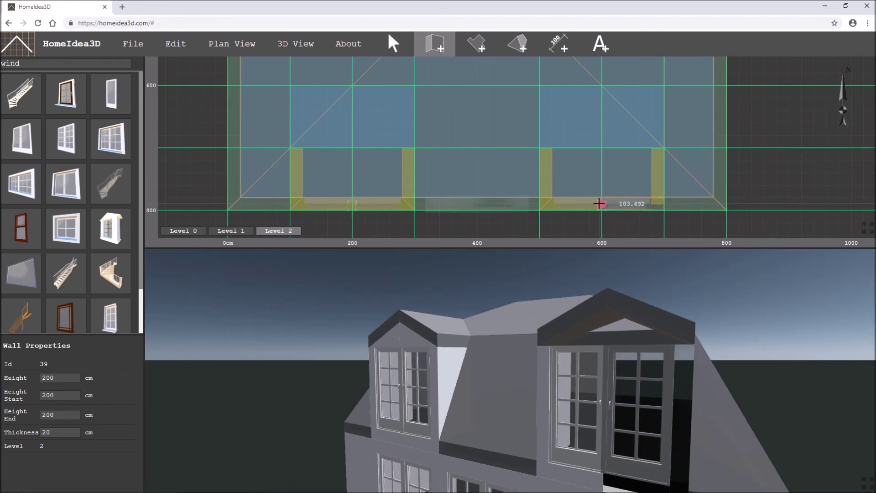
left_click(602, 204)
key("Escape")
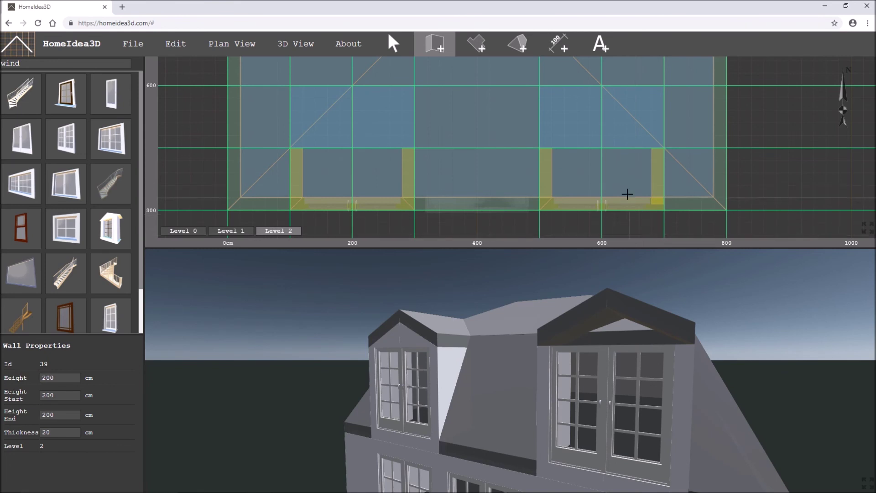
- Align the new wall's outer end with the east dormer's side wall and set its end height to 250 cm
left_click(393, 43)
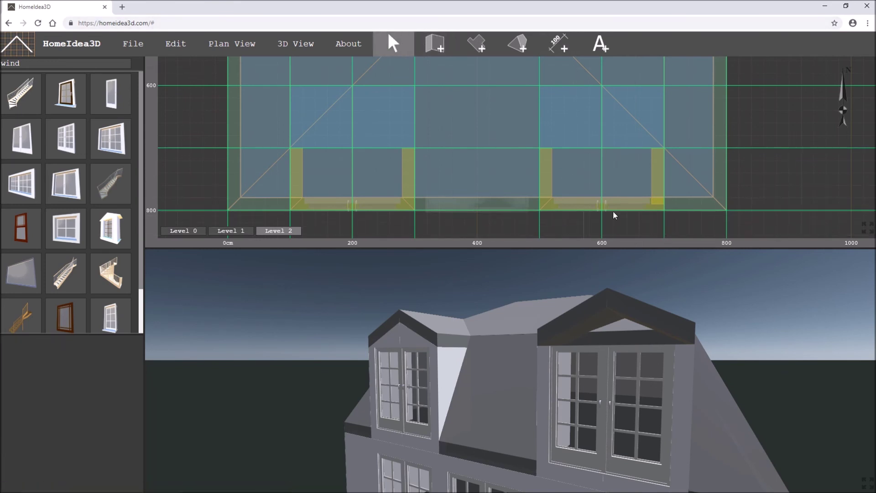
left_click(660, 205)
left_click_drag(663, 205, 657, 204)
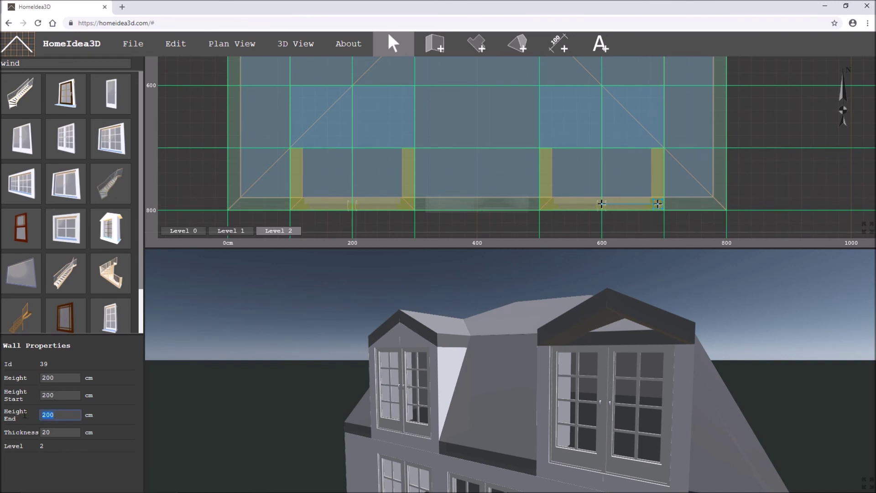
key("Return")
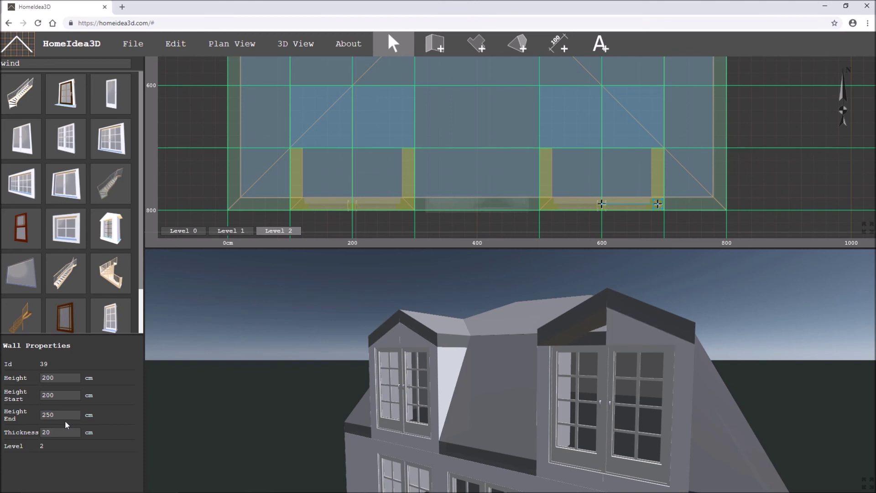
- Set the start height of the west half of the east dormer's front wall to 250 cm
left_click(547, 207)
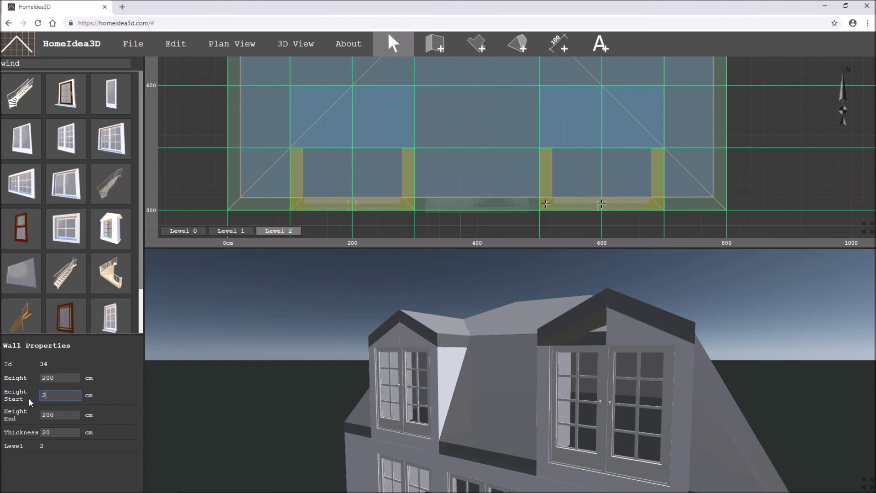
key("Tab")
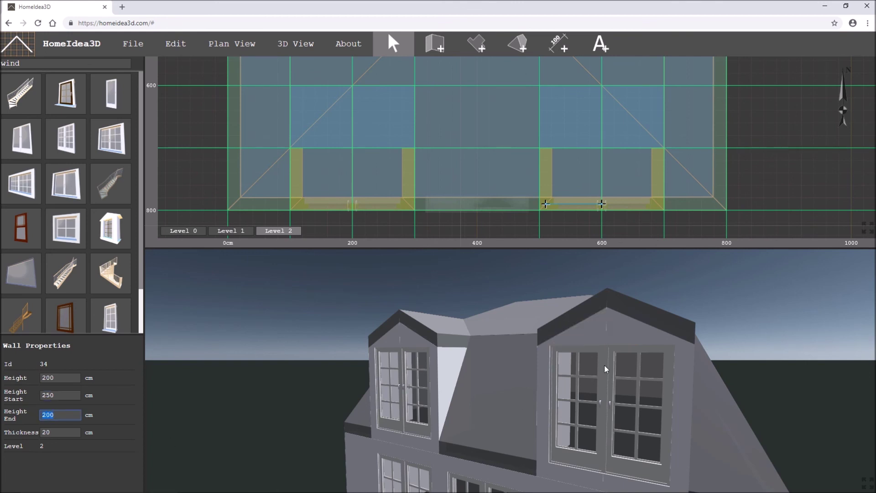
left_click_drag(607, 361, 588, 358)
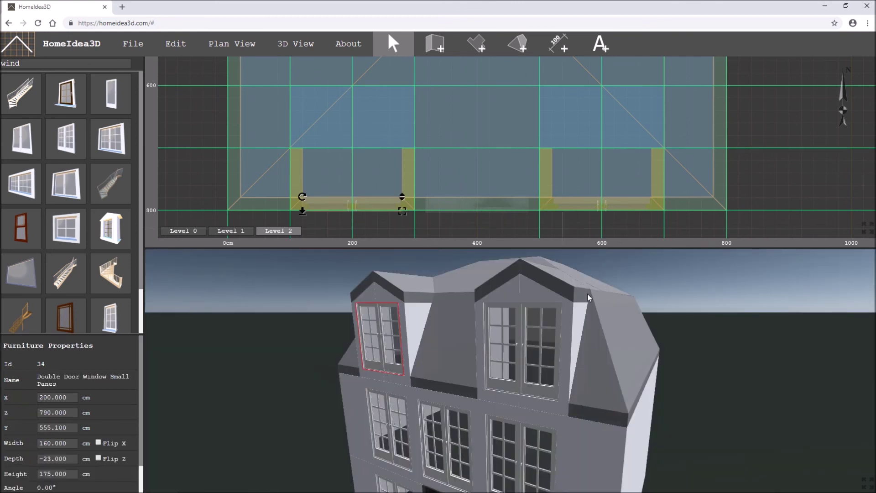
left_click_drag(588, 296, 529, 345)
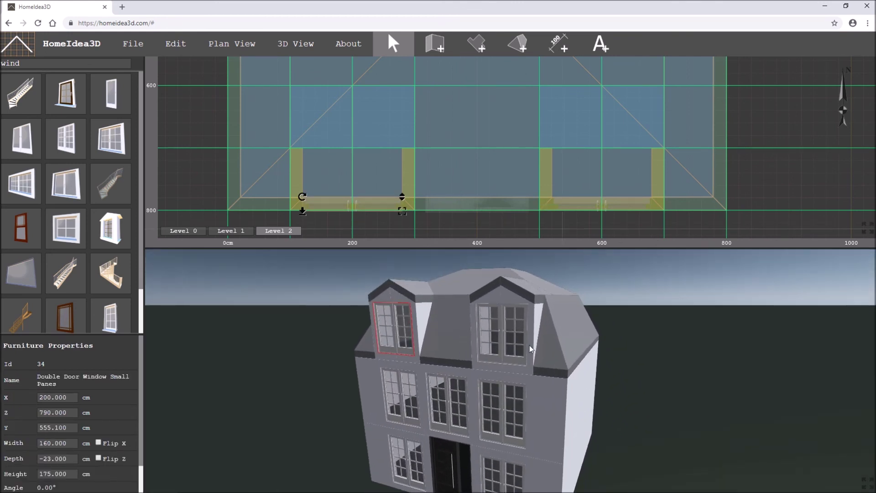
- Look at the list of tutorial videos, and examine the house and its dormers from several angles
left_click(346, 44)
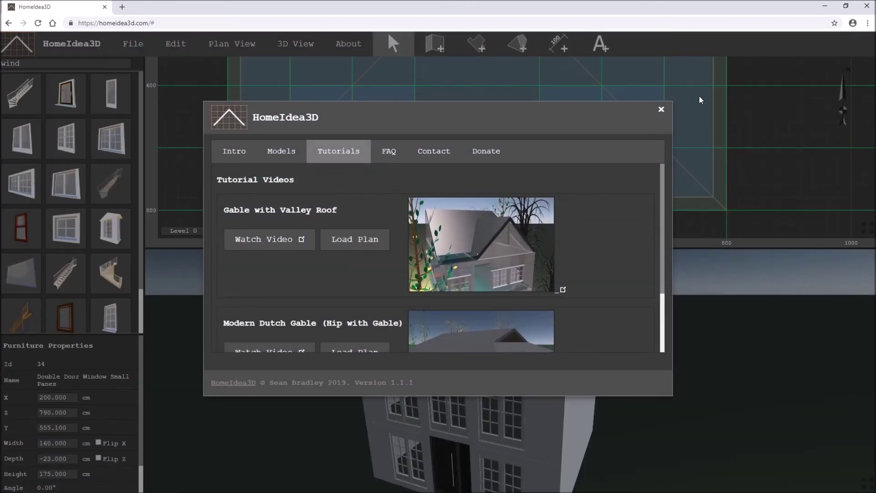
left_click(661, 110)
left_click_drag(625, 410, 465, 255)
scroll(532, 192, "down", 2)
scroll(532, 191, "up", 2)
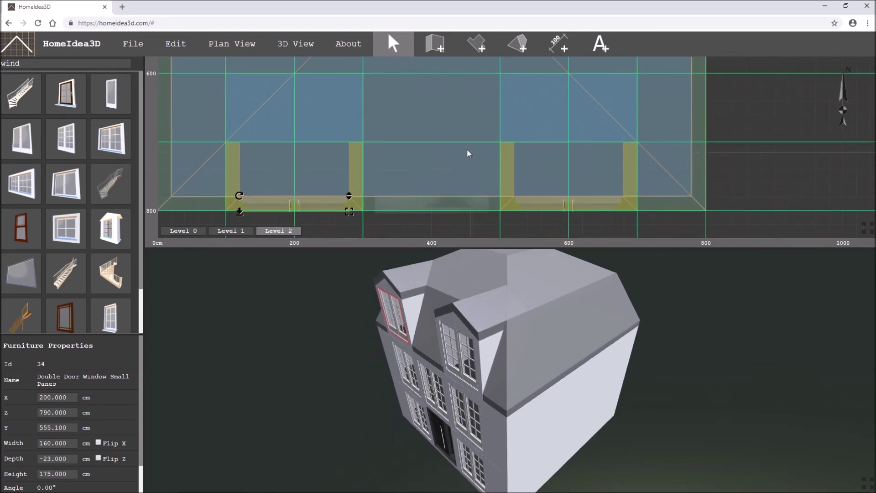
scroll(520, 146, "down", 2)
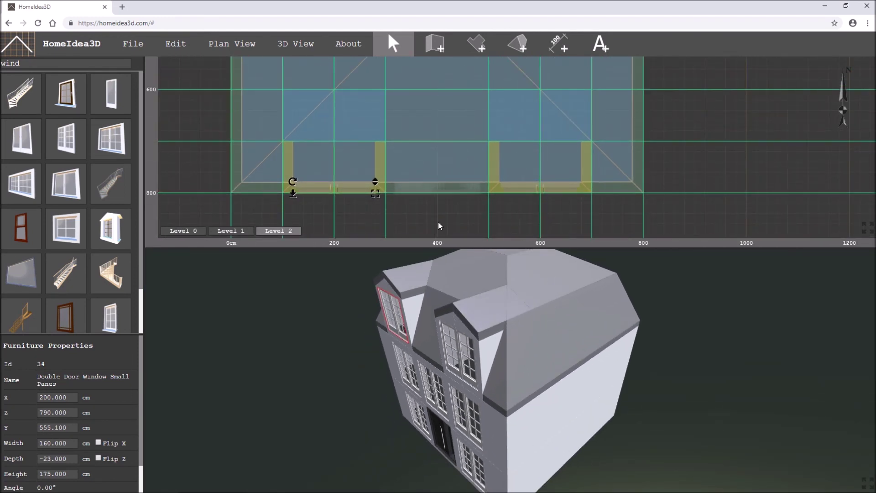
left_click_drag(472, 343, 515, 360)
left_click_drag(506, 372, 555, 384)
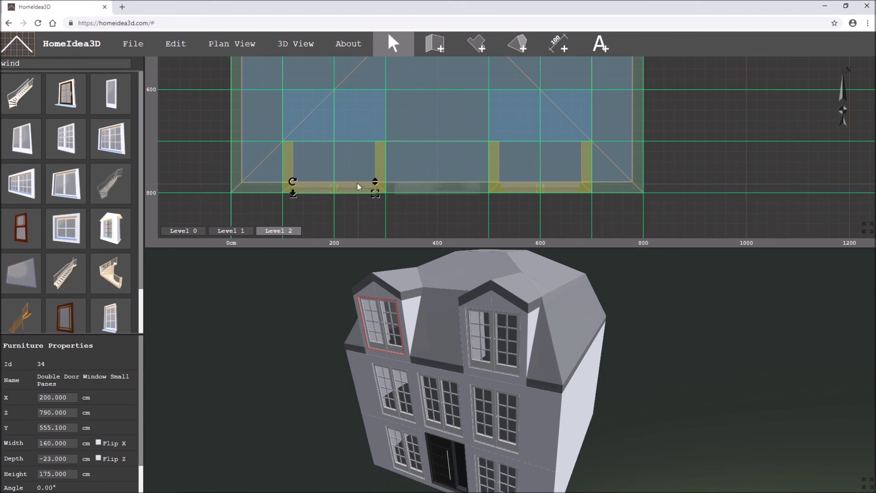
mouse_move(133, 43)
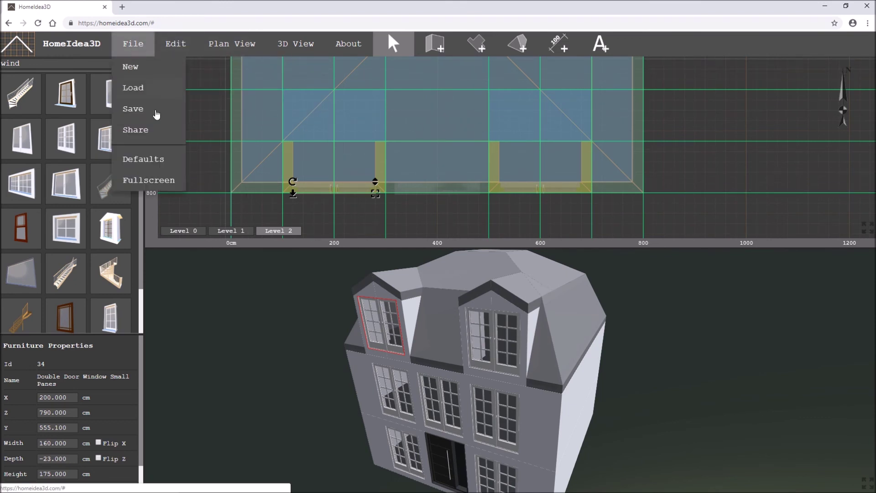
left_click(139, 133)
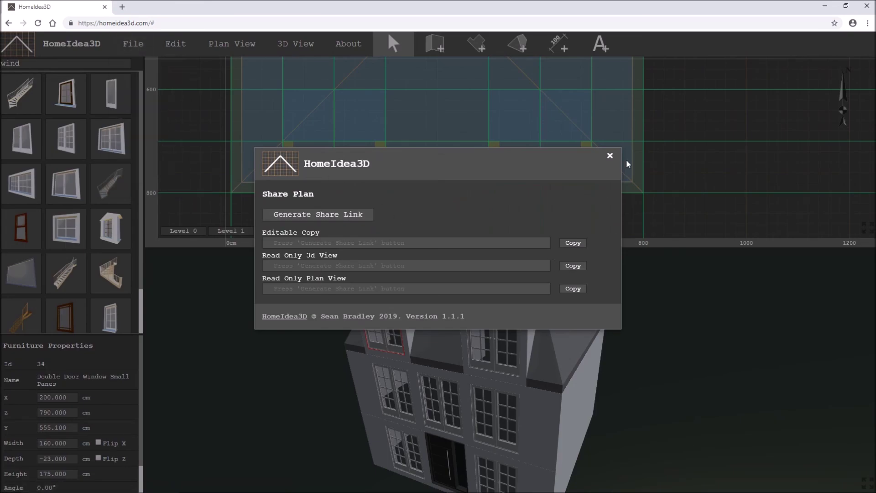
left_click(609, 156)
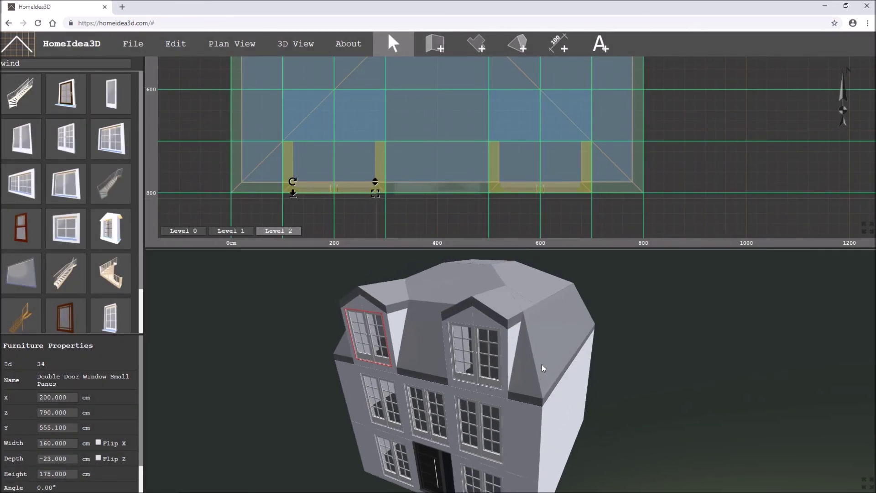
- Generate share links for the plan and select the address of the editable copy
mouse_move(133, 43)
left_click(137, 130)
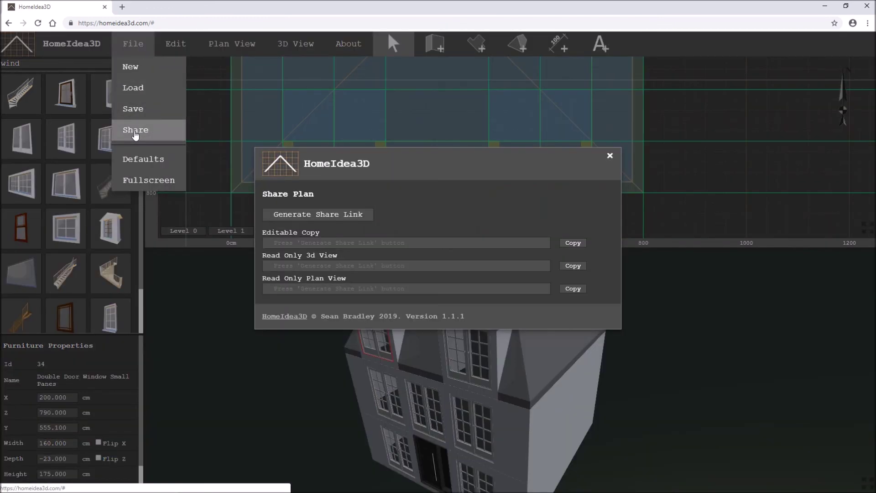
left_click(327, 218)
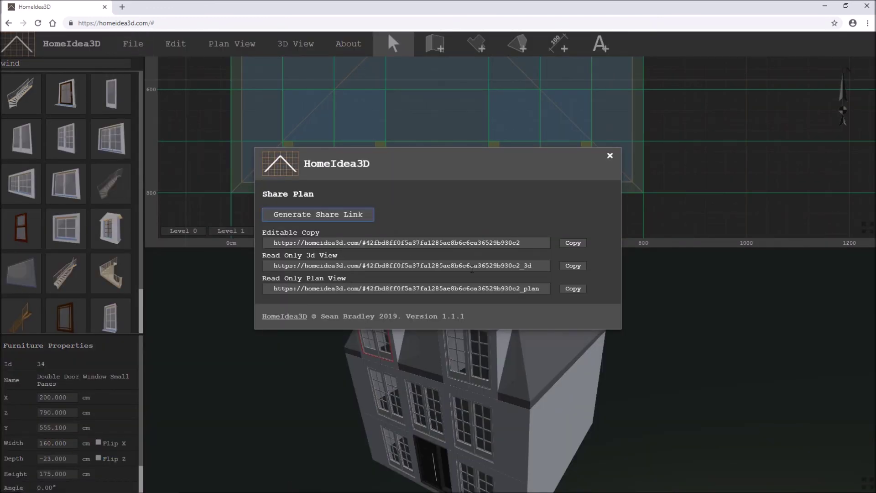
left_click_drag(533, 246, 313, 243)
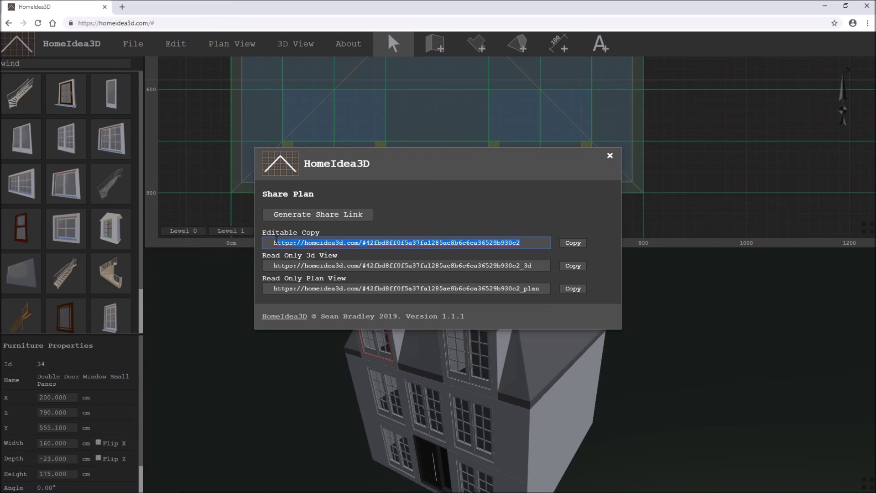